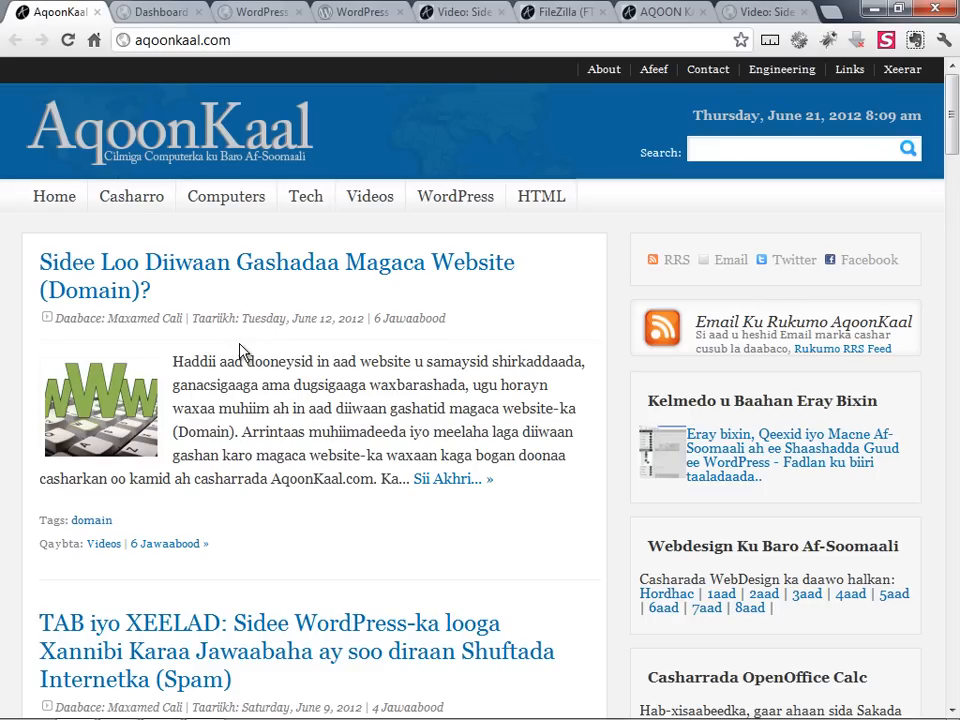
Look over the WordPress dashboard, the WordPress Audio Player website and the plugin's directory page on WordPress.org.
{"action": "left_click", "coordinate": [155, 11]}
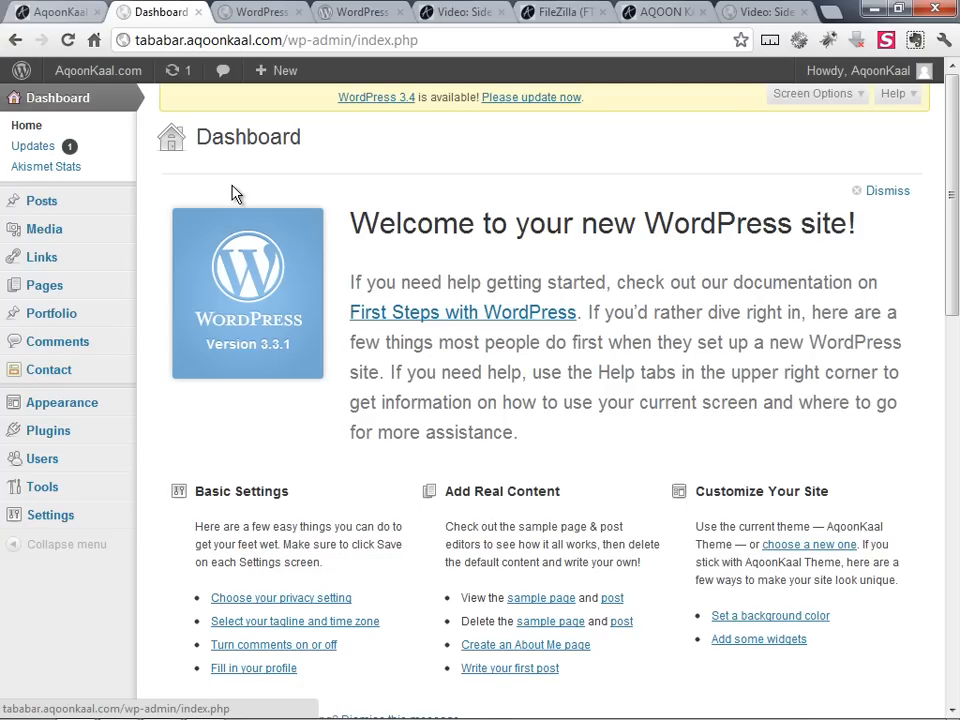
{"action": "key", "text": "ctrl+Tab"}
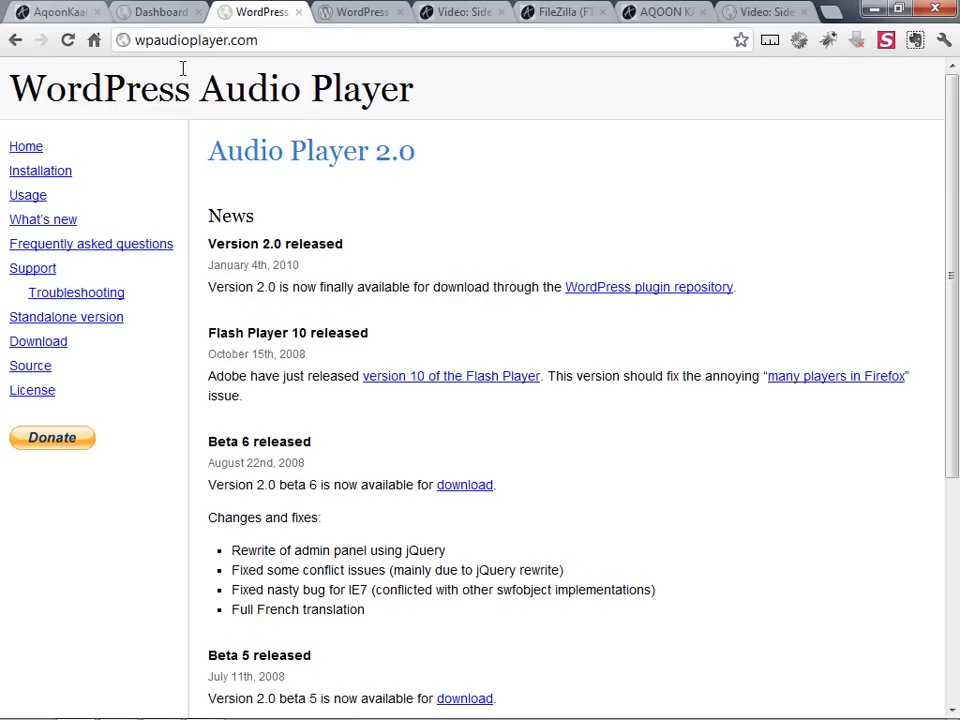
{"action": "left_click", "coordinate": [345, 14]}
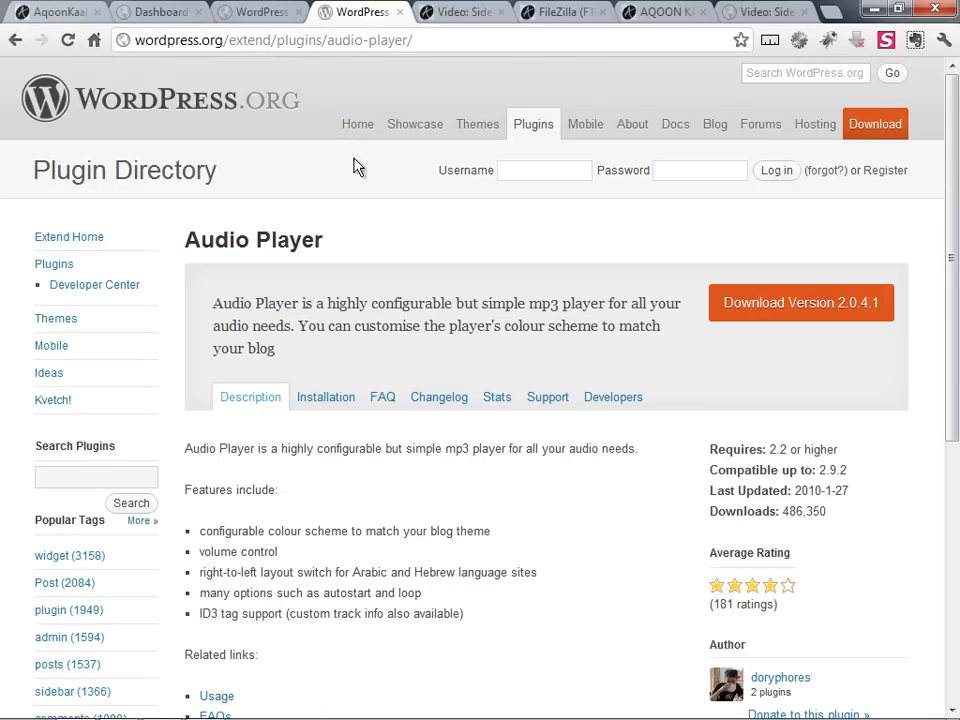
Search for "Audio Player" in the plugin installer of the tababar.aqoonkaal.com WordPress dashboard.
{"action": "left_click", "coordinate": [157, 14]}
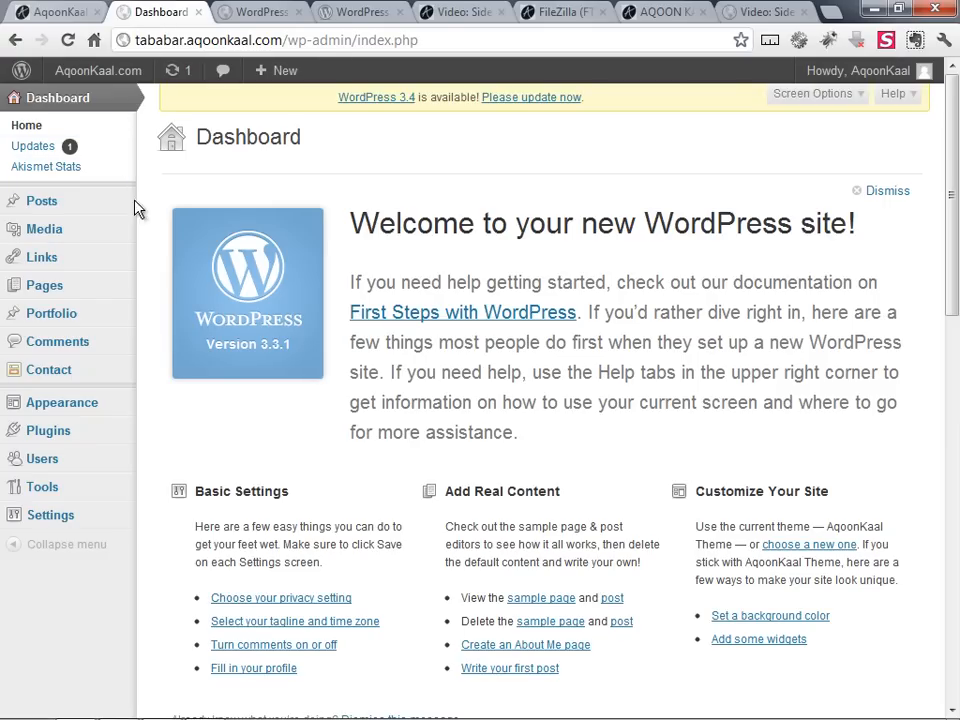
{"action": "mouse_move", "coordinate": [52, 435]}
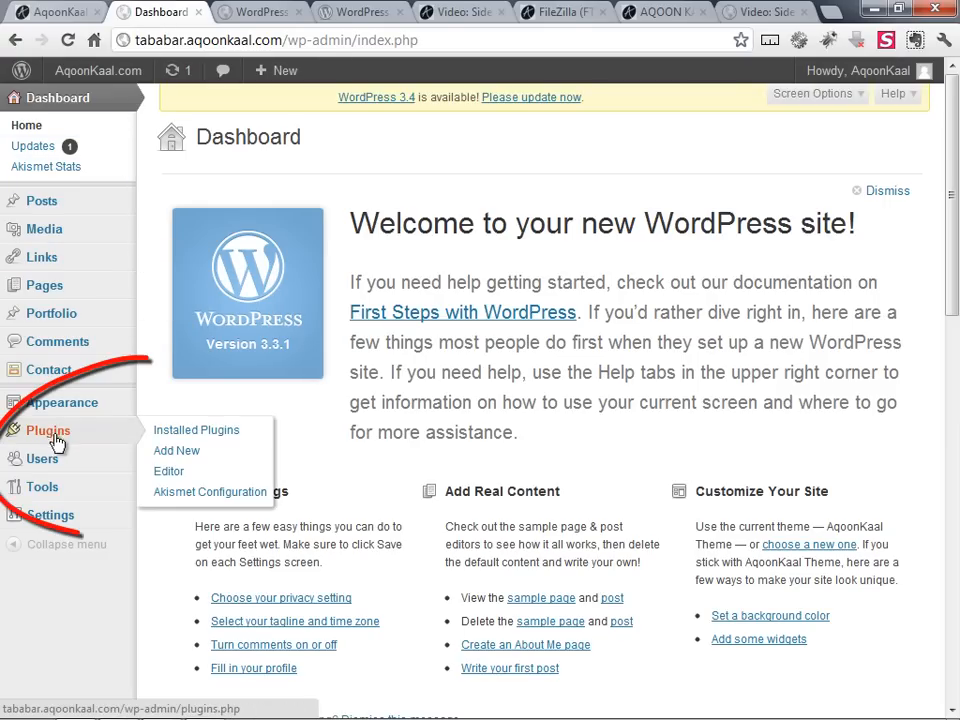
{"action": "left_click", "coordinate": [24, 443]}
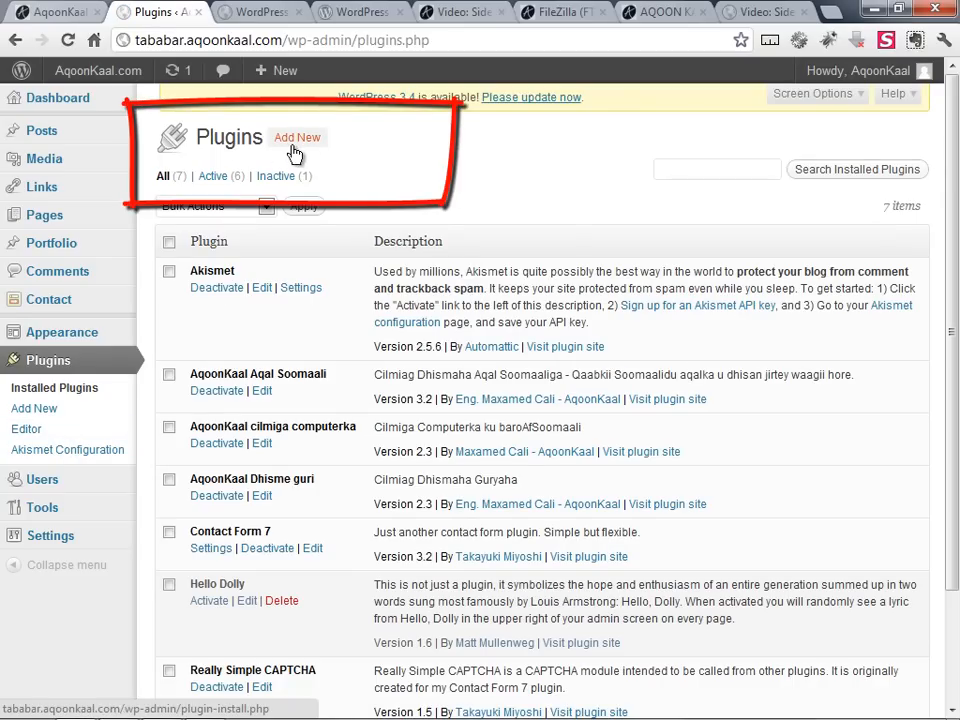
{"action": "left_click", "coordinate": [291, 152]}
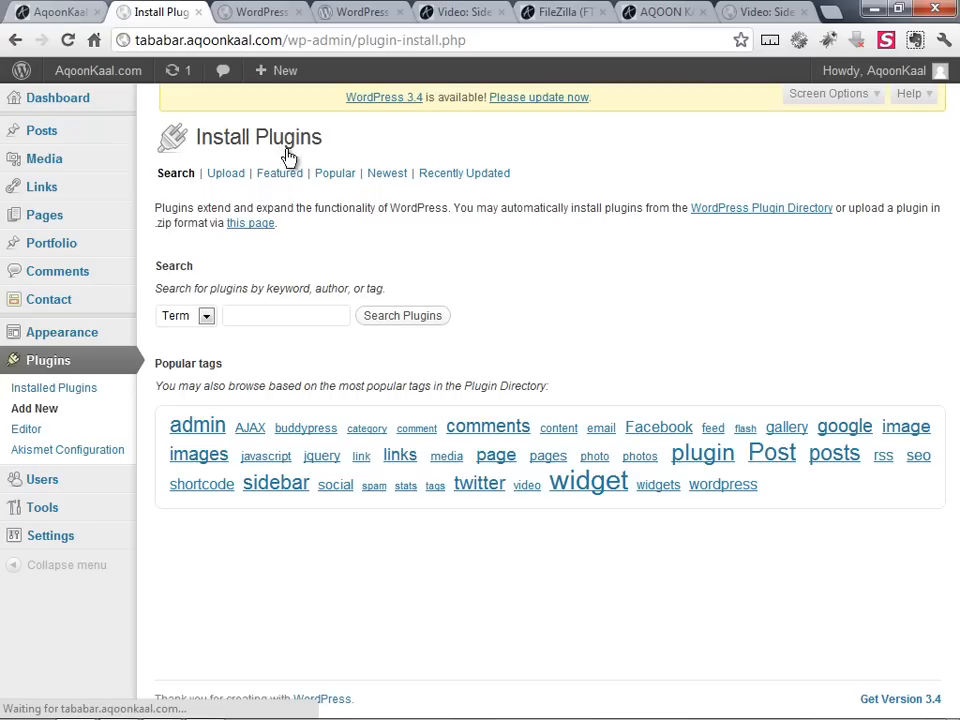
{"action": "left_click", "coordinate": [265, 311]}
{"action": "type", "text": "au"}
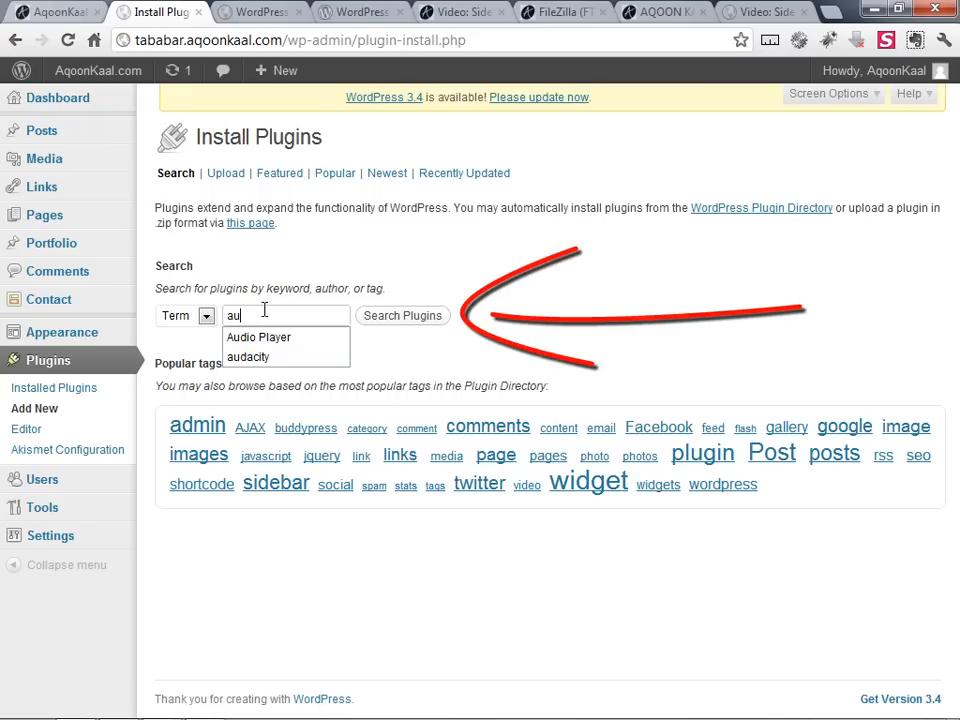
{"action": "left_click", "coordinate": [262, 338]}
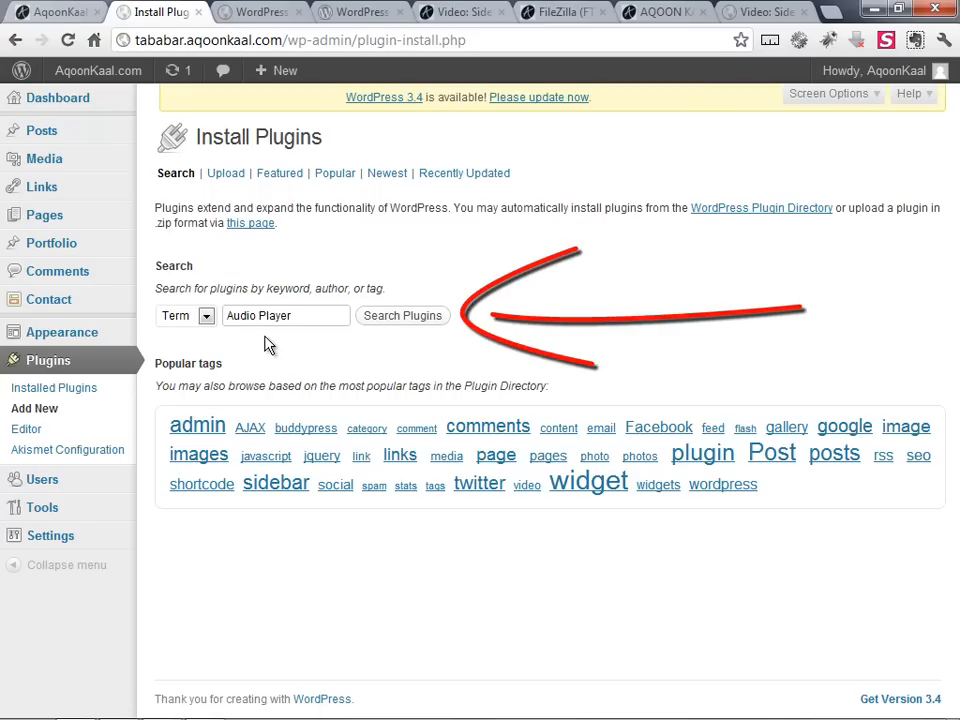
{"action": "left_click", "coordinate": [381, 316]}
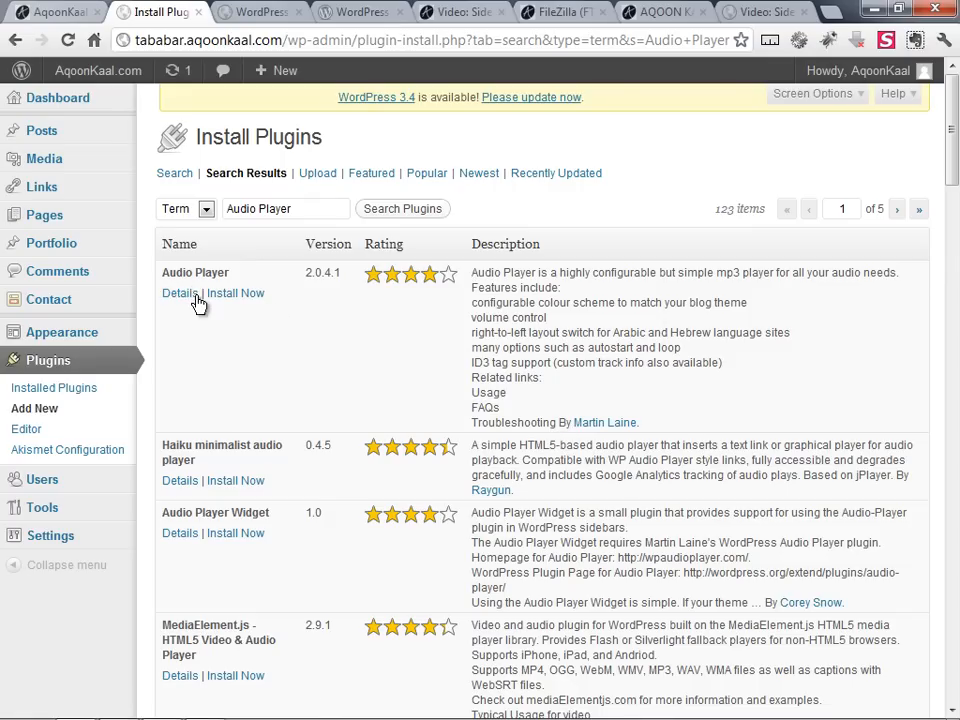
Install the Audio Player 2.0.4.1 plugin and activate it.
{"action": "left_click", "coordinate": [230, 303]}
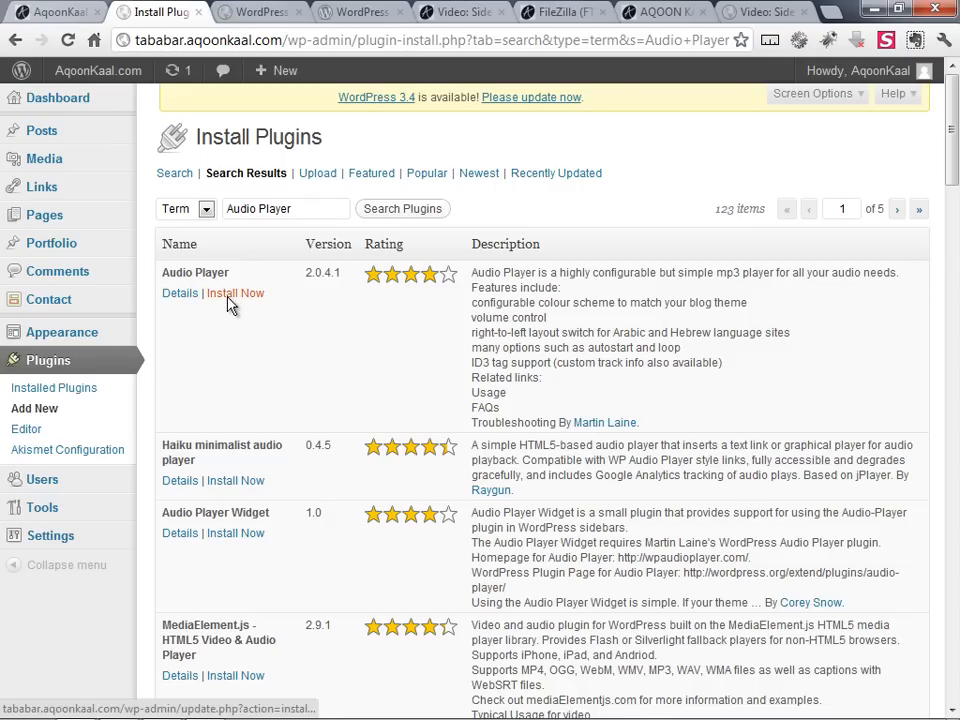
{"action": "left_click", "coordinate": [493, 391]}
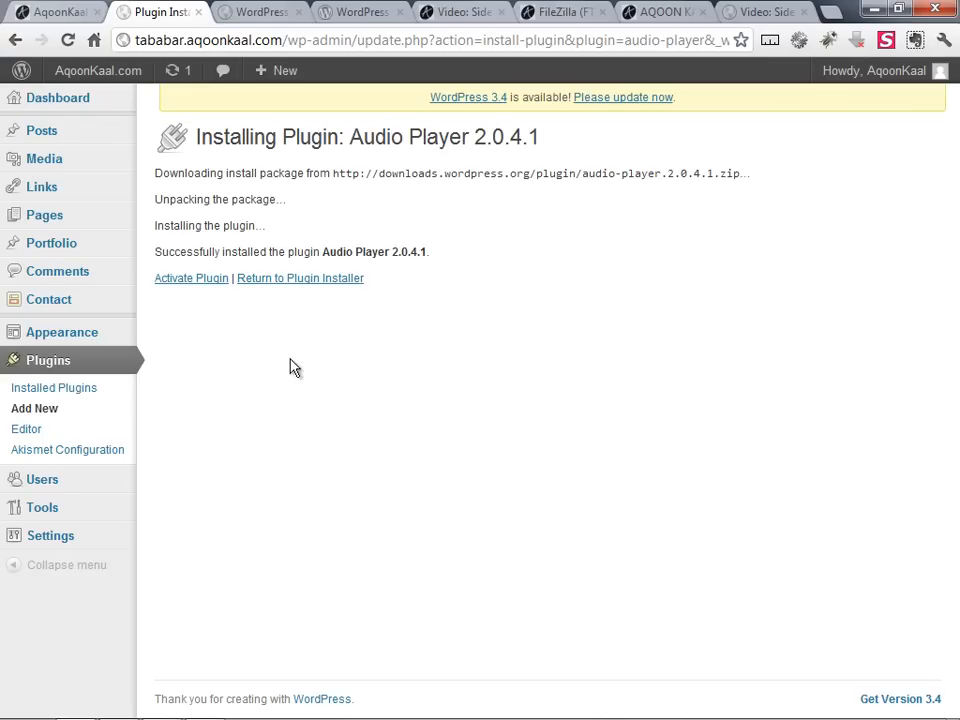
{"action": "left_click", "coordinate": [188, 281]}
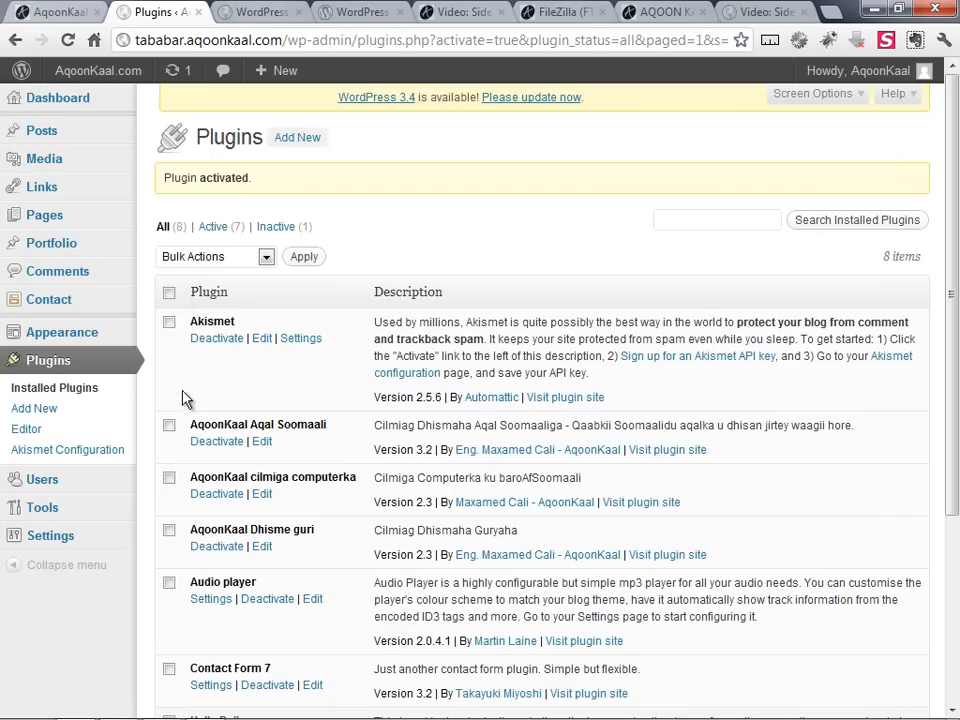
Set the default audio folder location to /codka in the Audio Player plugin's settings and save the changes.
{"action": "scroll", "coordinate": [216, 368], "scroll_direction": "down", "scroll_amount": 1}
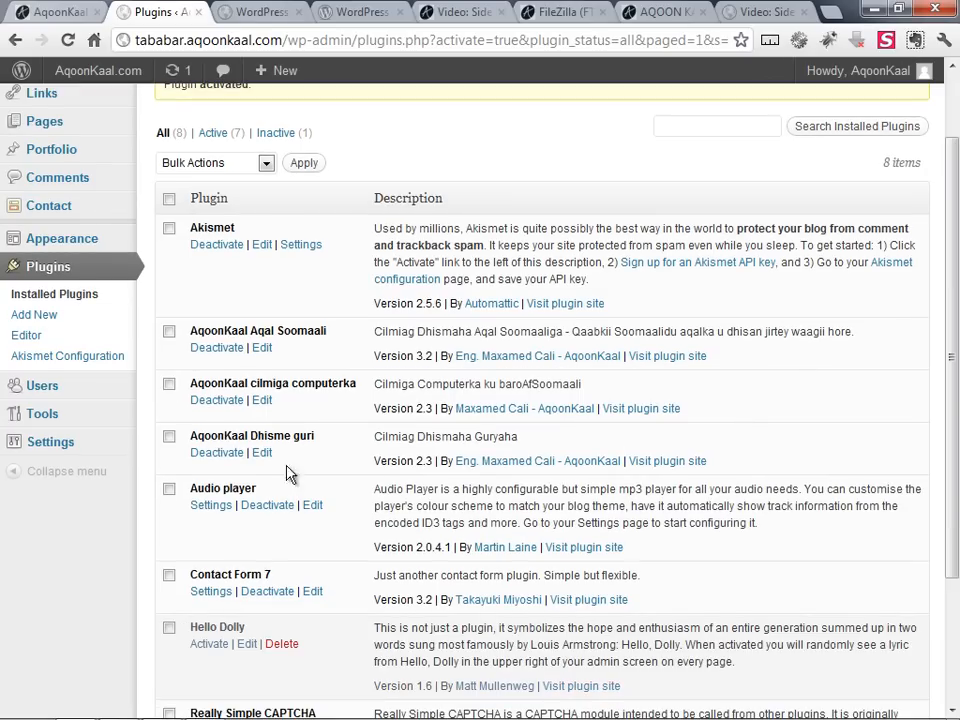
{"action": "left_click", "coordinate": [209, 506]}
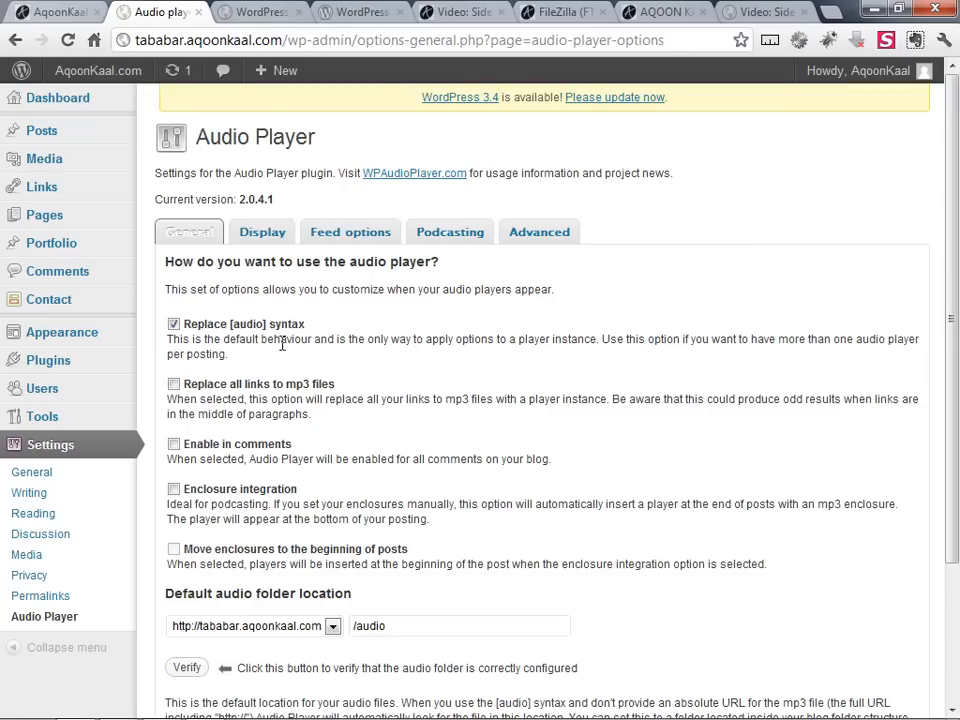
{"action": "scroll", "coordinate": [283, 341], "scroll_direction": "down", "scroll_amount": 1}
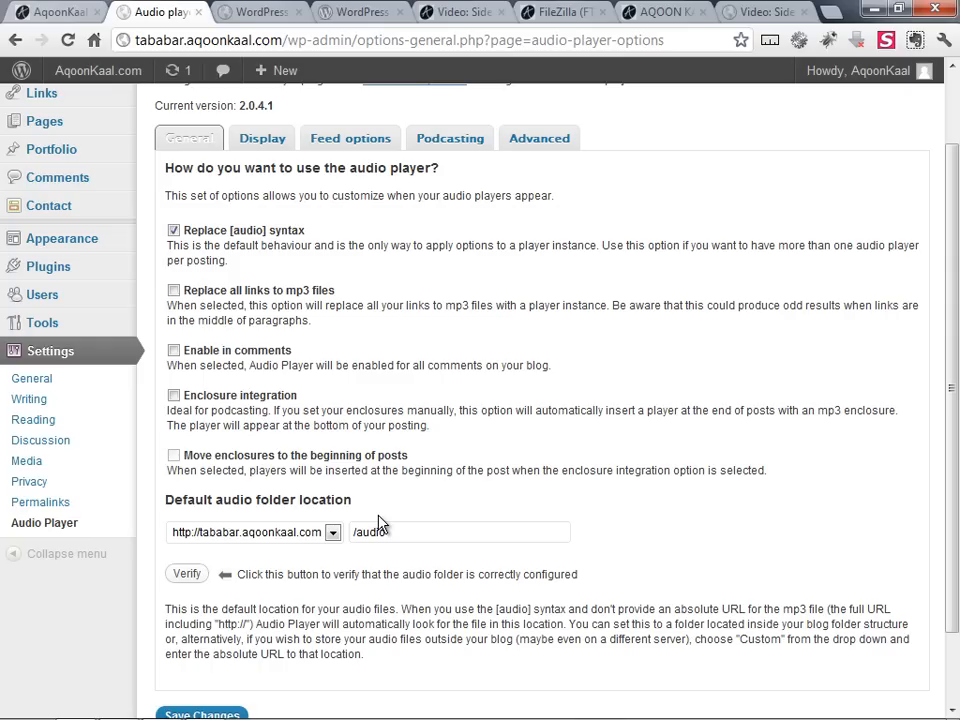
{"action": "left_click_drag", "start_coordinate": [405, 529], "coordinate": [366, 530]}
{"action": "type", "text": "c"}
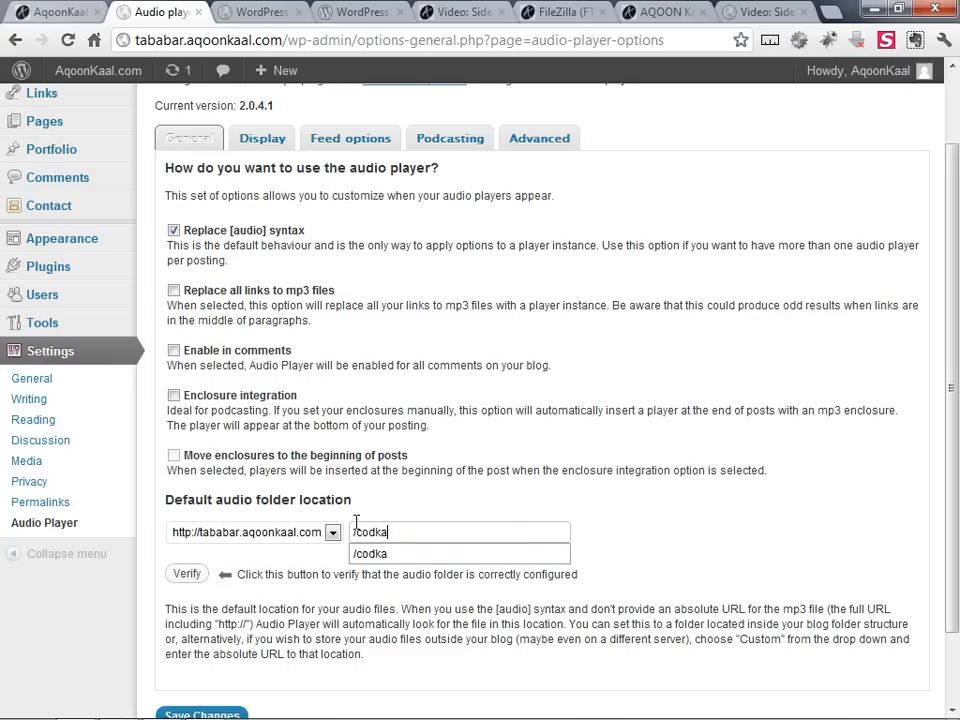
{"action": "type", "text": "odka"}
{"action": "left_click", "coordinate": [405, 514]}
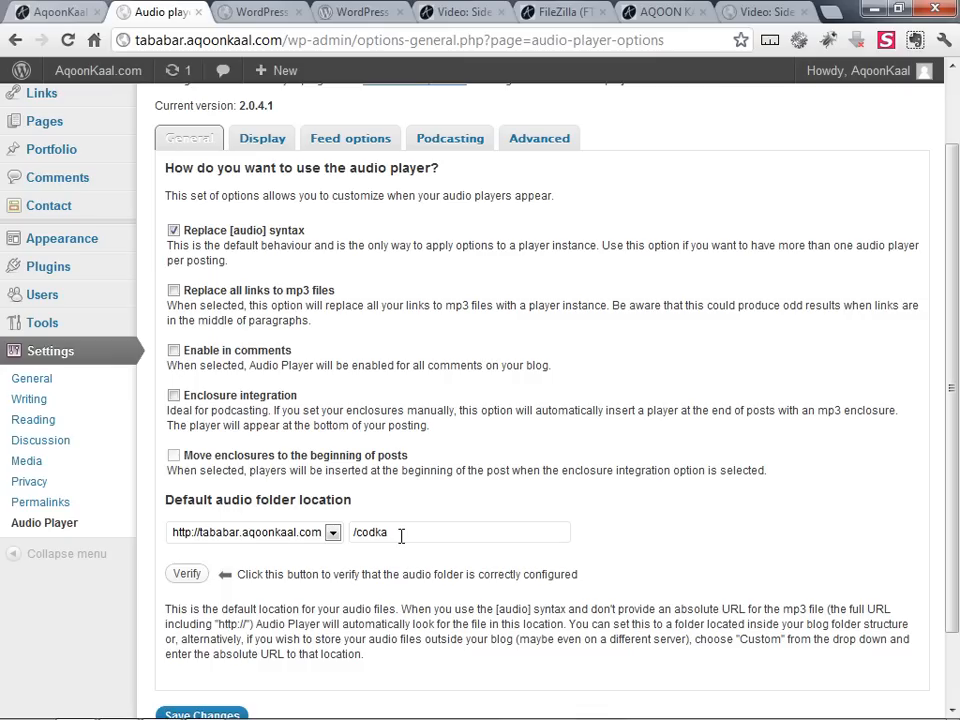
{"action": "scroll", "coordinate": [391, 532], "scroll_direction": "down", "scroll_amount": 2}
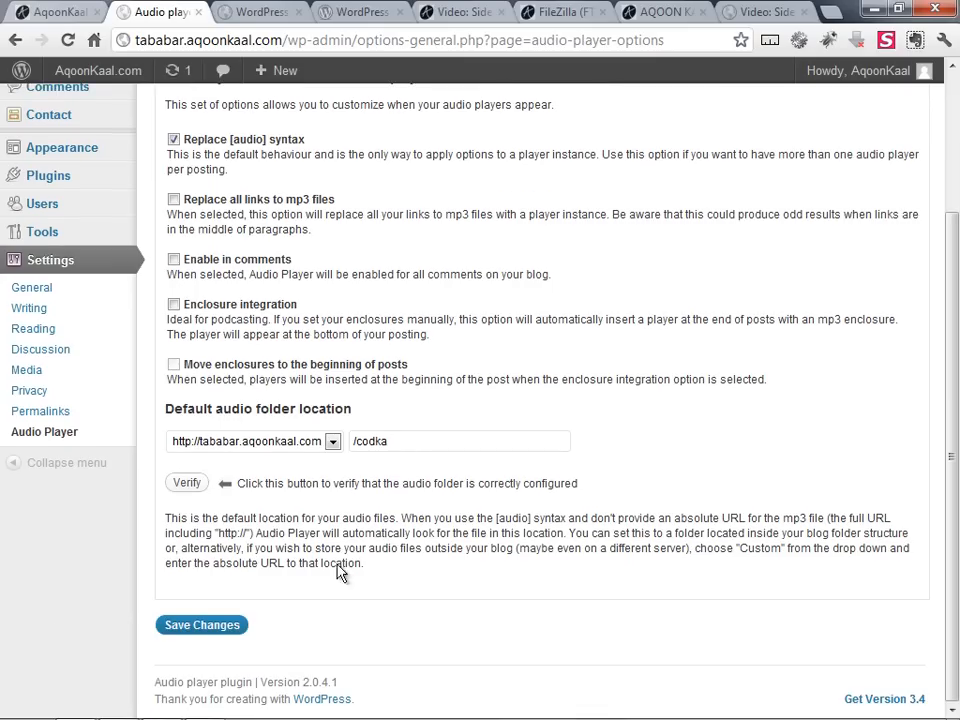
{"action": "left_click", "coordinate": [221, 626]}
{"action": "scroll", "coordinate": [258, 598], "scroll_direction": "down", "scroll_amount": 2}
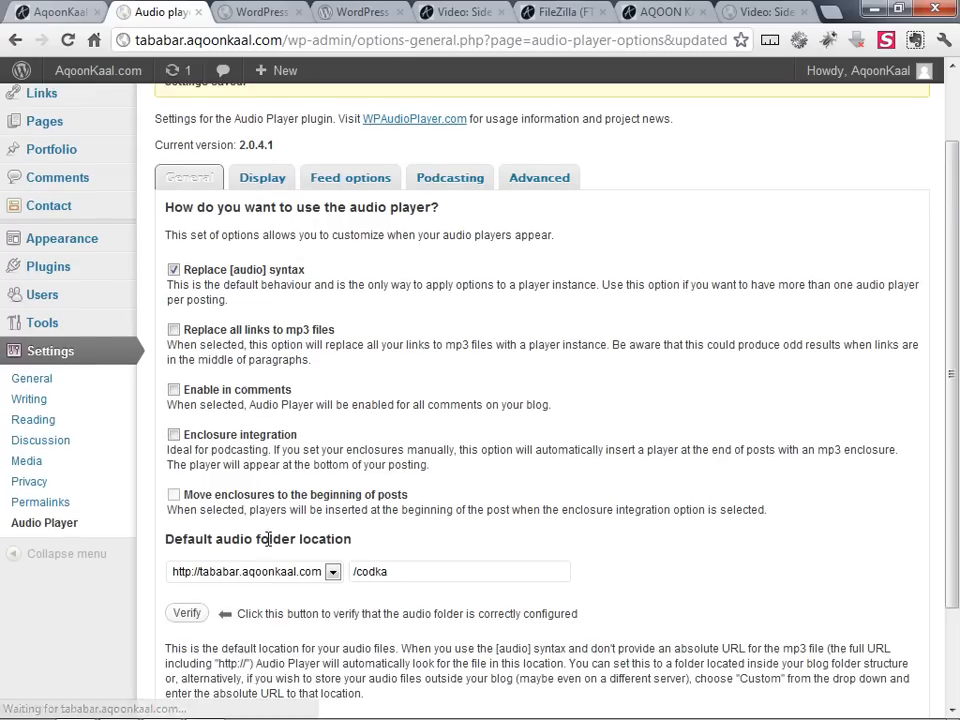
{"action": "scroll", "coordinate": [268, 340], "scroll_direction": "up", "scroll_amount": 2}
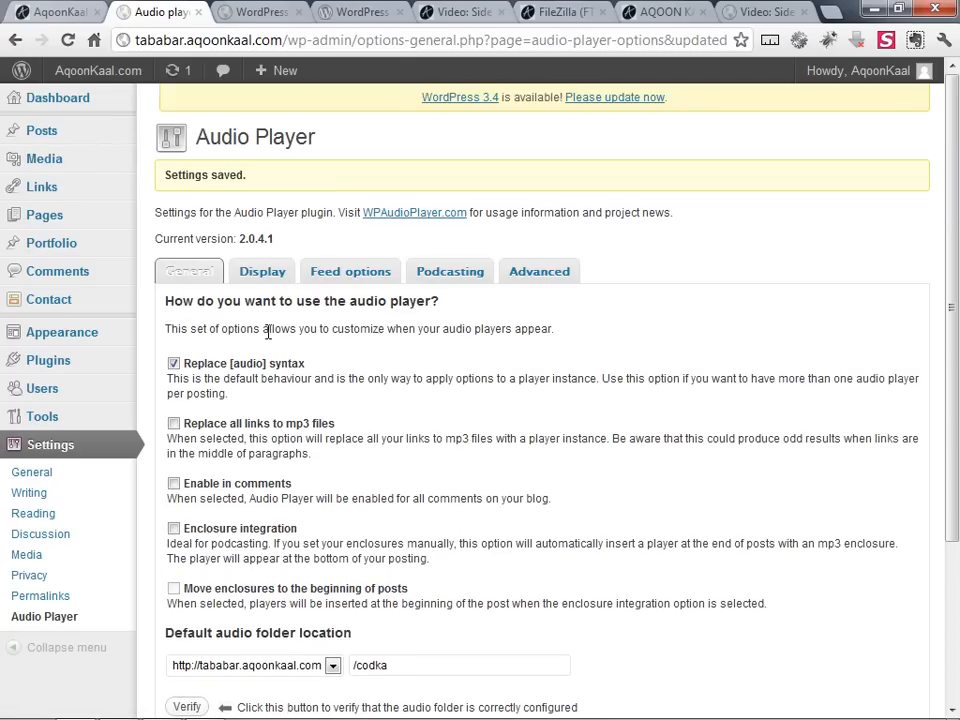
Set the player's background colour to dark blue #1a3291 in the display settings and save the changes.
{"action": "left_click", "coordinate": [259, 279]}
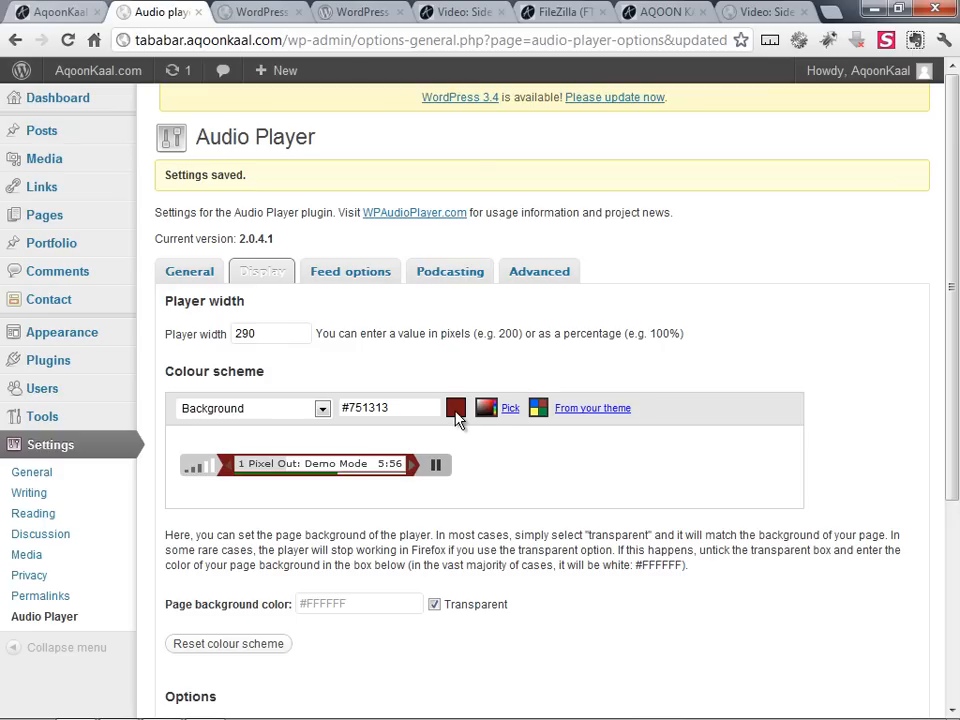
{"action": "left_click", "coordinate": [489, 411]}
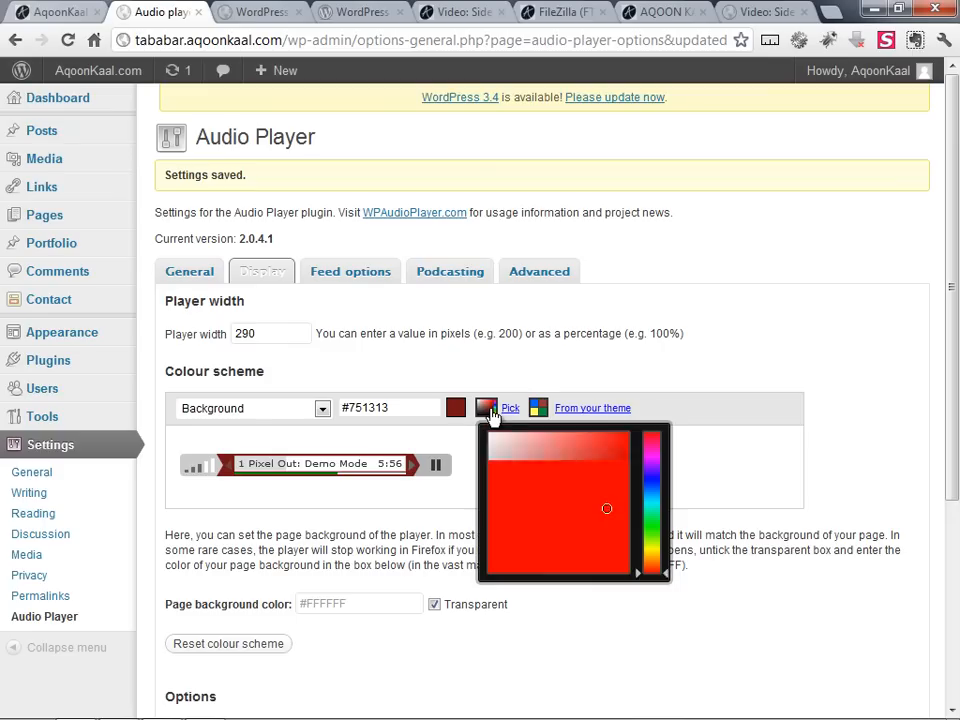
{"action": "left_click", "coordinate": [651, 484]}
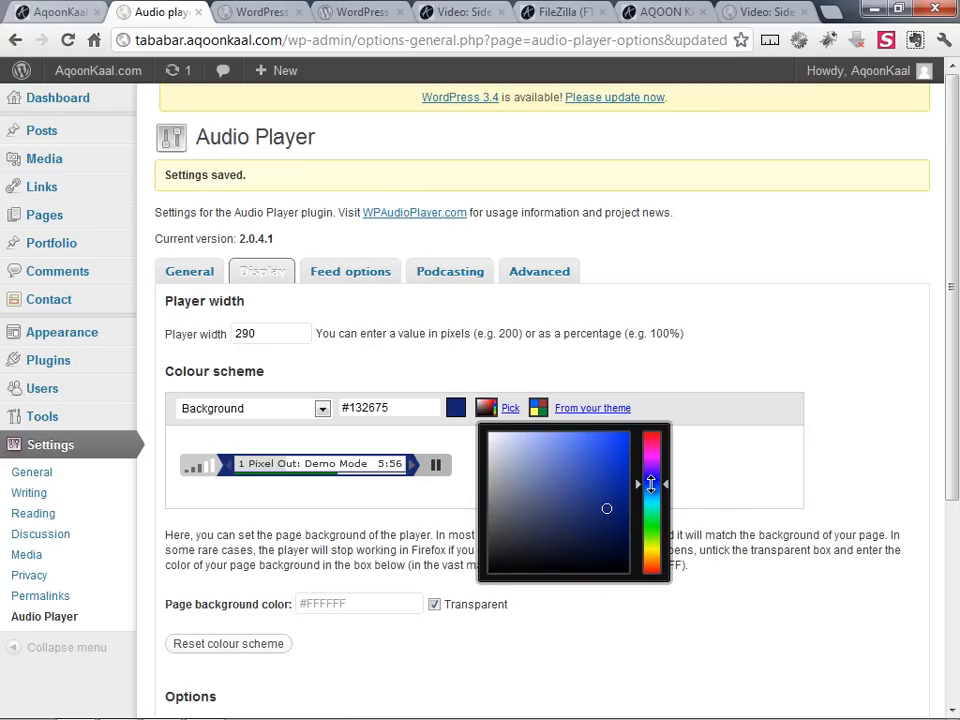
{"action": "left_click", "coordinate": [539, 410]}
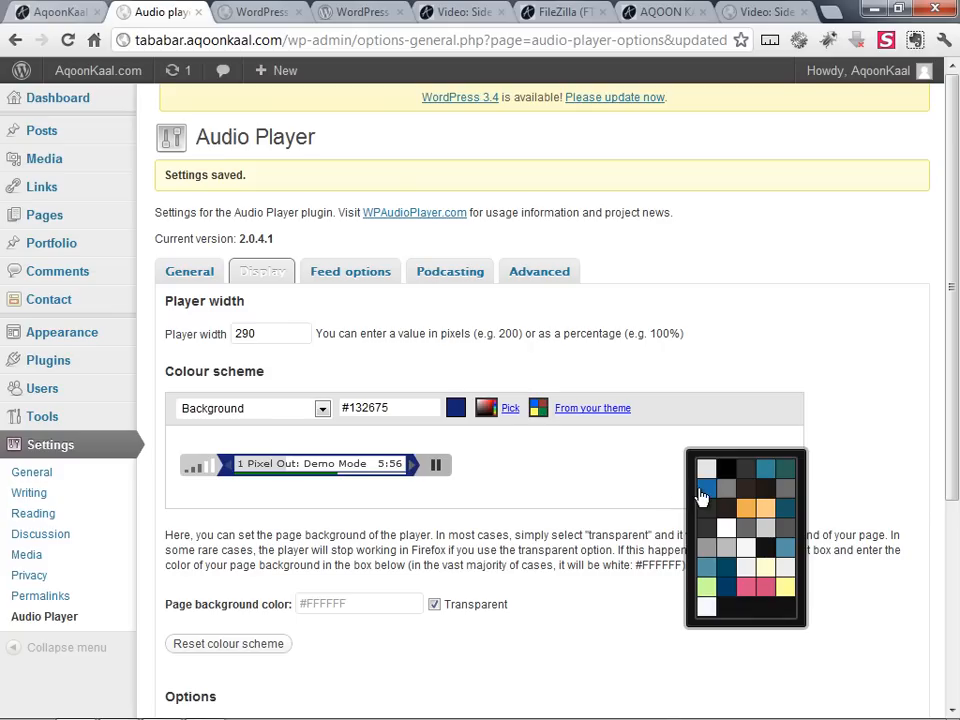
{"action": "left_click", "coordinate": [703, 494]}
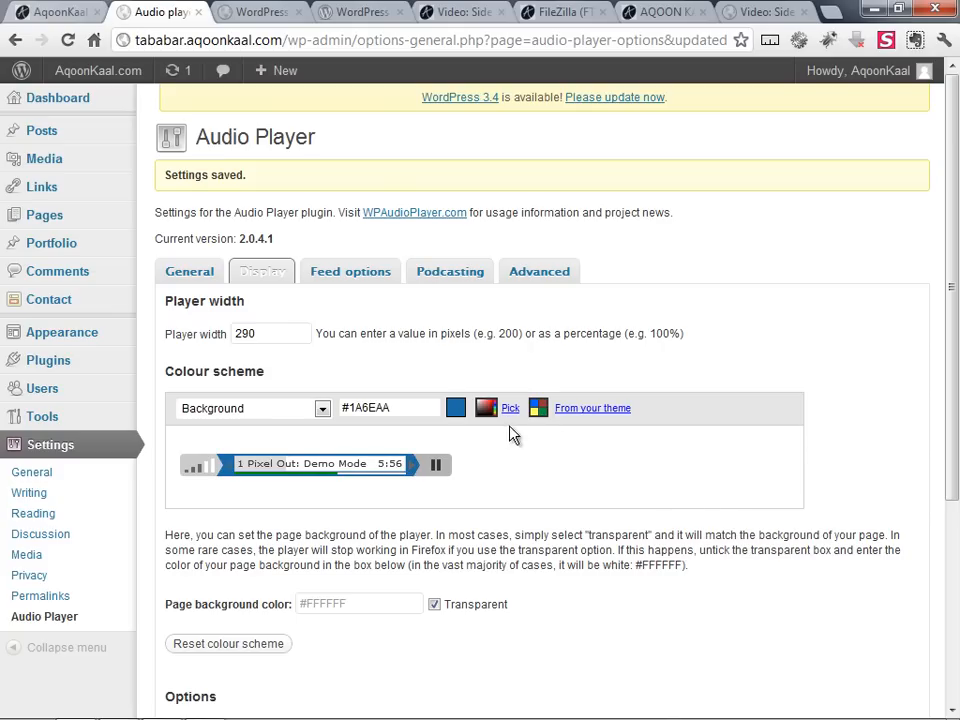
{"action": "left_click", "coordinate": [488, 410]}
{"action": "left_click", "coordinate": [604, 491]}
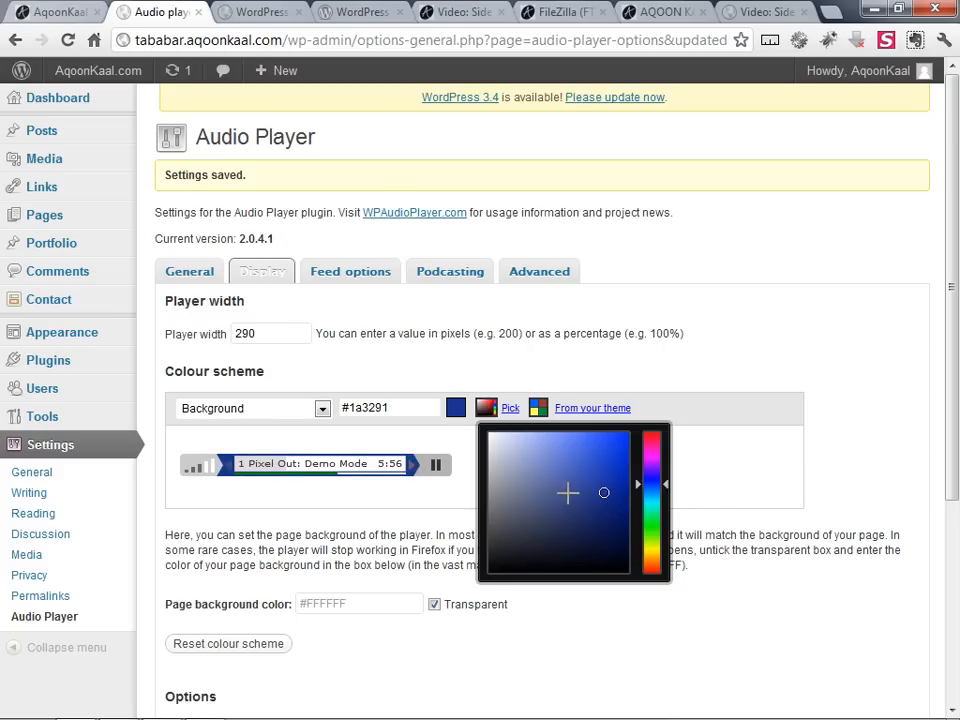
{"action": "left_click", "coordinate": [444, 533]}
{"action": "scroll", "coordinate": [416, 536], "scroll_direction": "down", "scroll_amount": 3}
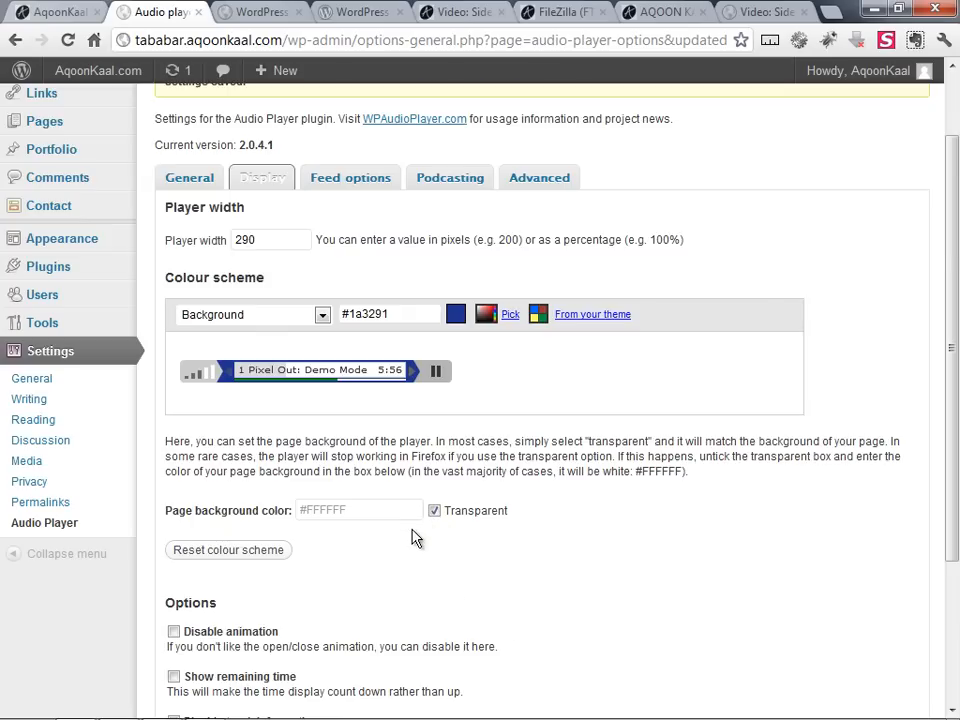
{"action": "scroll", "coordinate": [410, 540], "scroll_direction": "down", "scroll_amount": 1}
{"action": "left_click", "coordinate": [223, 632]}
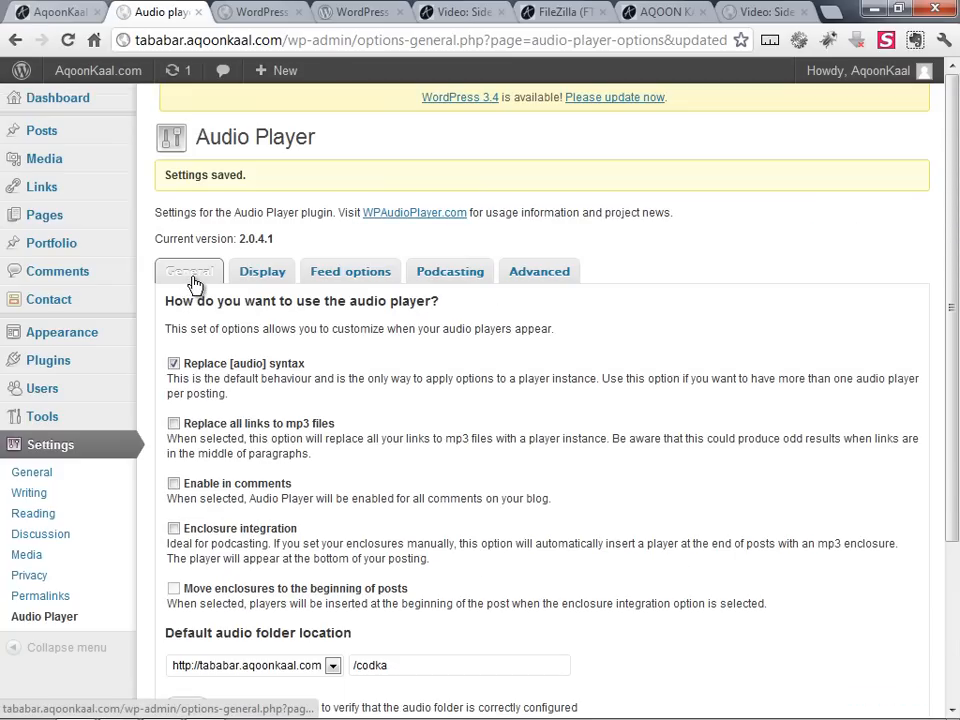
Review the player's general options and the AqoonKaal lesson pages on transferring files with FileZilla over SFTP and FTP.
{"action": "scroll", "coordinate": [332, 435], "scroll_direction": "down", "scroll_amount": 2}
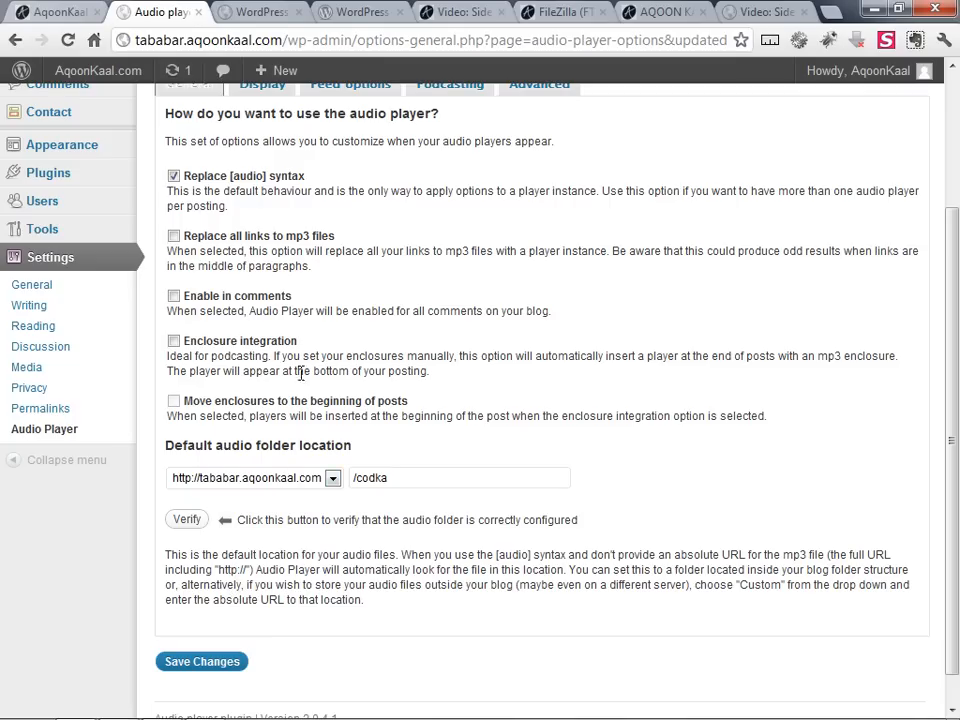
{"action": "scroll", "coordinate": [320, 344], "scroll_direction": "up", "scroll_amount": 1}
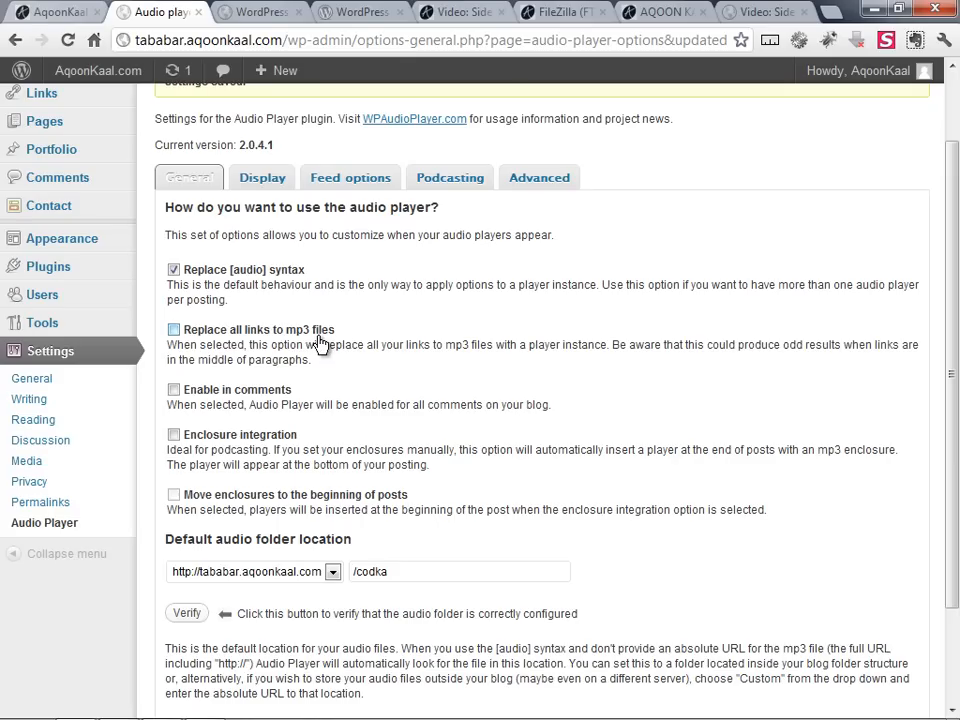
{"action": "left_click", "coordinate": [461, 18]}
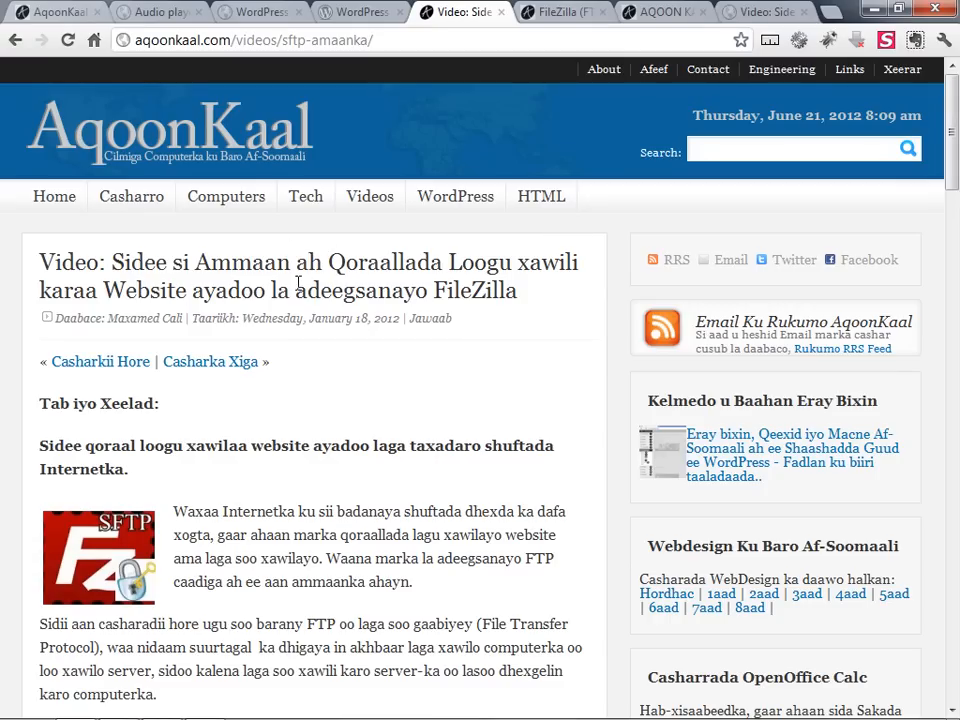
{"action": "left_click", "coordinate": [549, 16]}
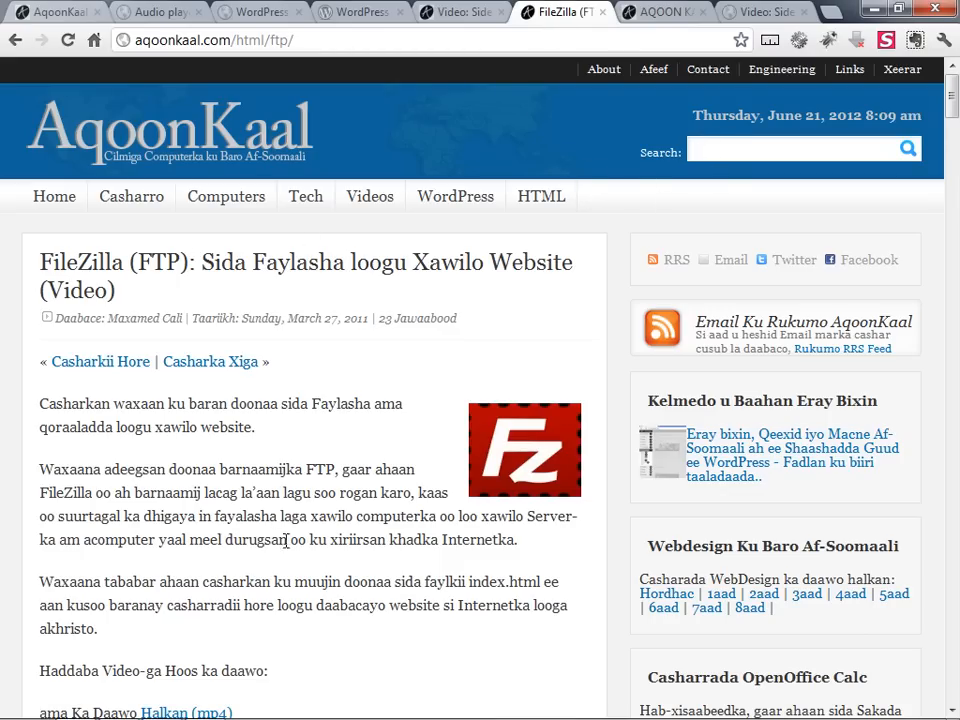
Switch to FileZilla and create a directory named codka inside the server's tababar.aqoonkaal.com folder.
{"action": "left_click", "coordinate": [210, 704]}
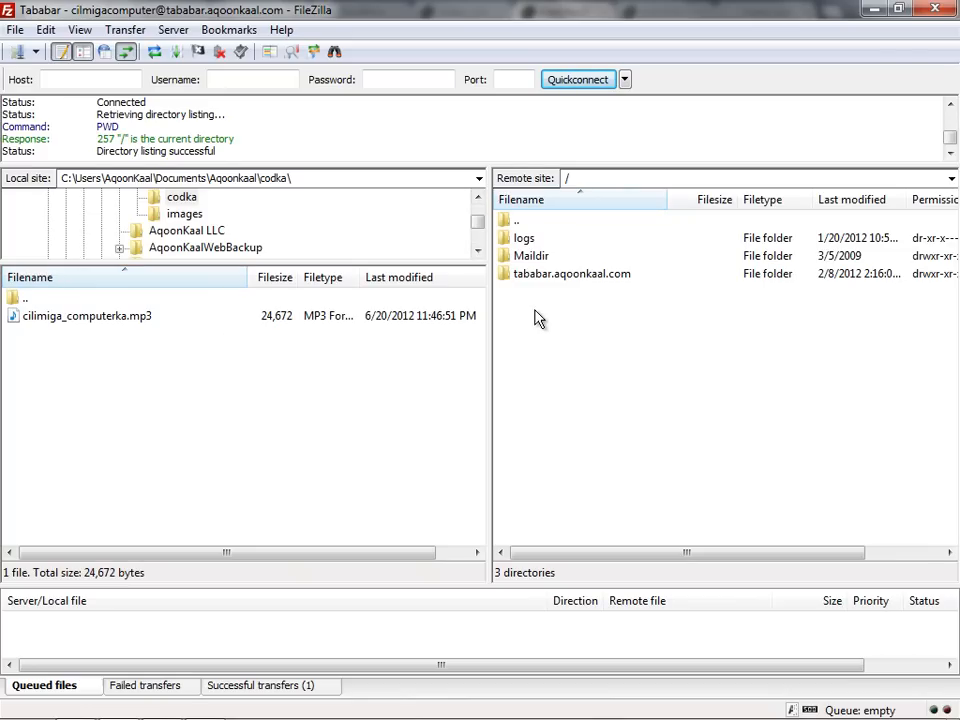
{"action": "double_click", "coordinate": [533, 278]}
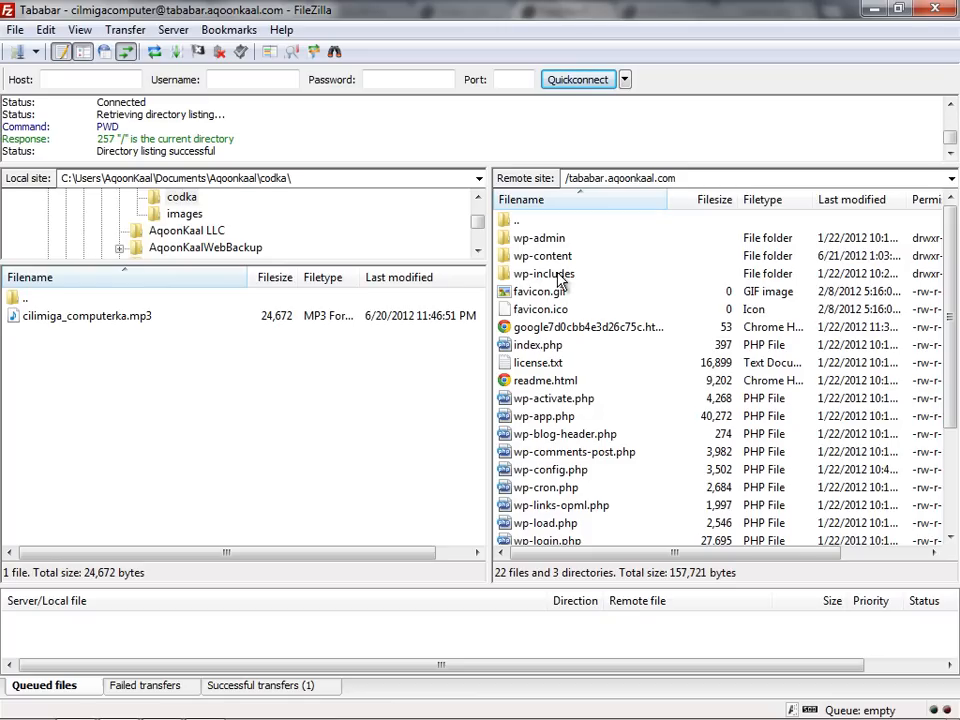
{"action": "left_click", "coordinate": [553, 382]}
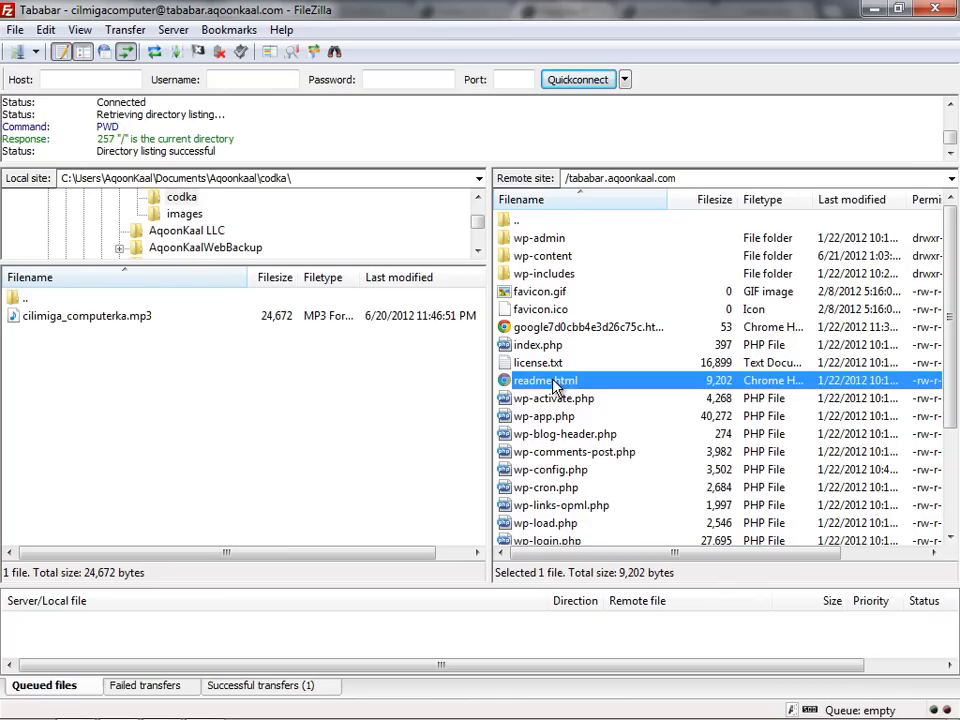
{"action": "right_click", "coordinate": [553, 382]}
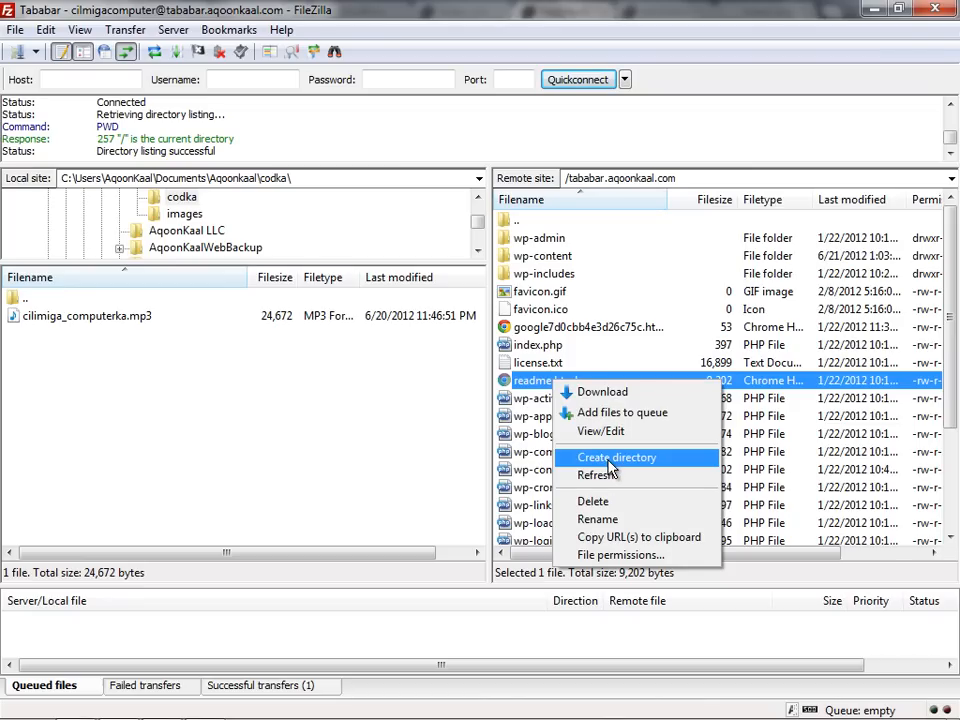
{"action": "left_click", "coordinate": [609, 459]}
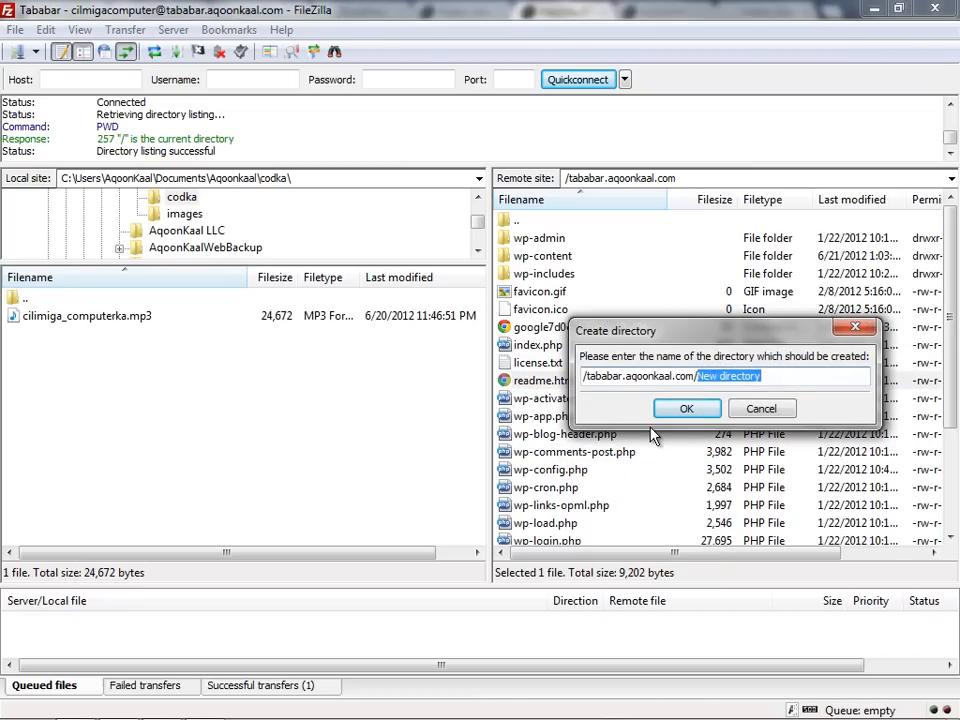
{"action": "type", "text": "codka"}
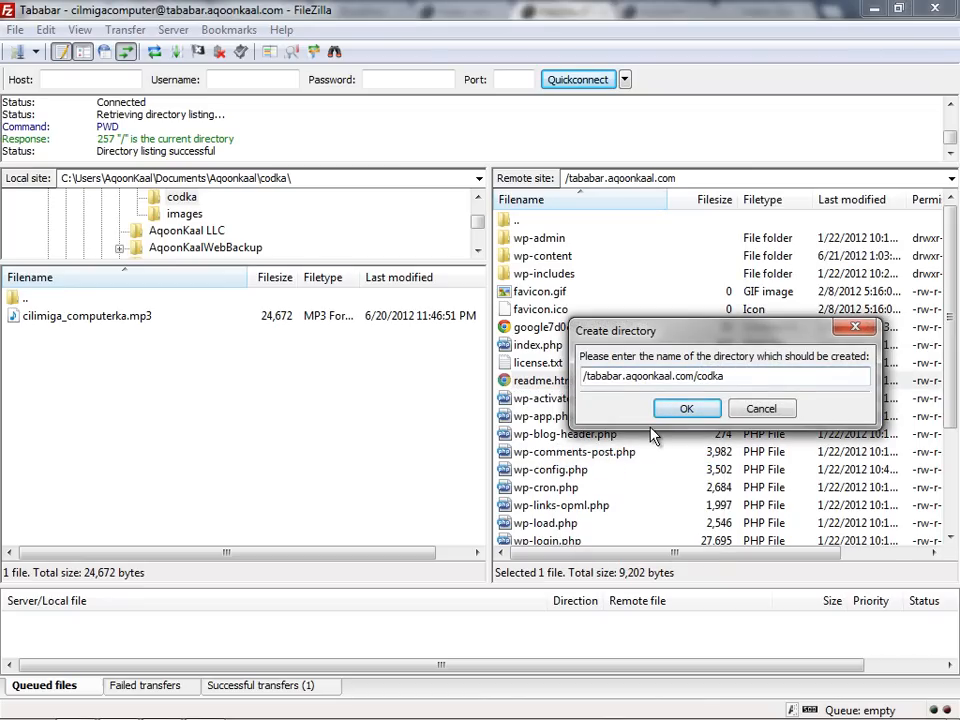
{"action": "left_click", "coordinate": [686, 412]}
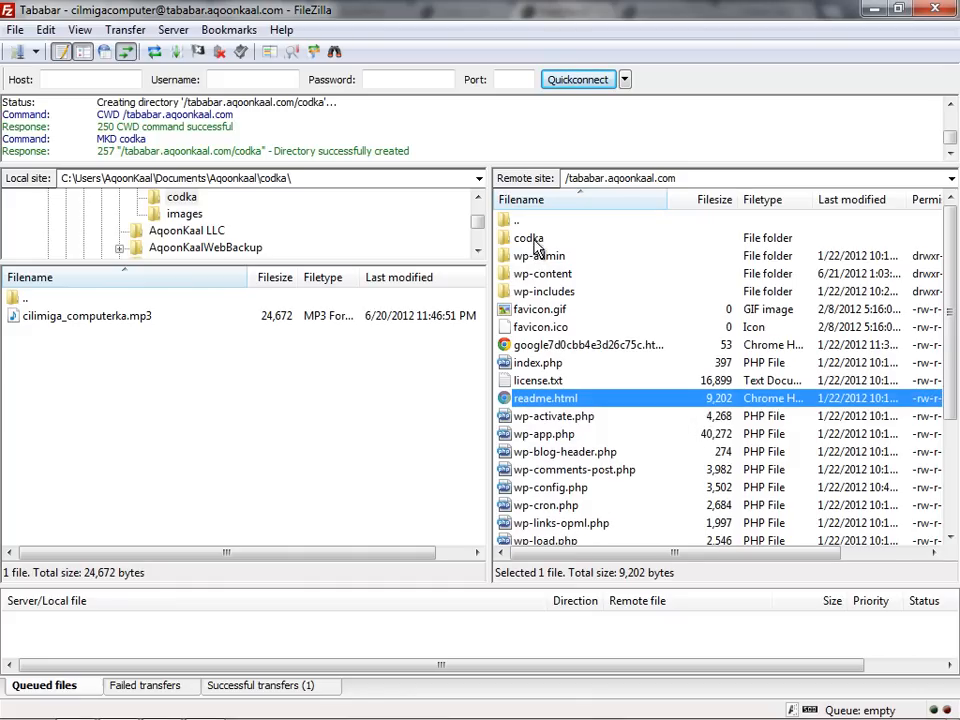
Upload the local file cilimiga_computerka.mp3 into the server's new codka folder.
{"action": "double_click", "coordinate": [533, 240]}
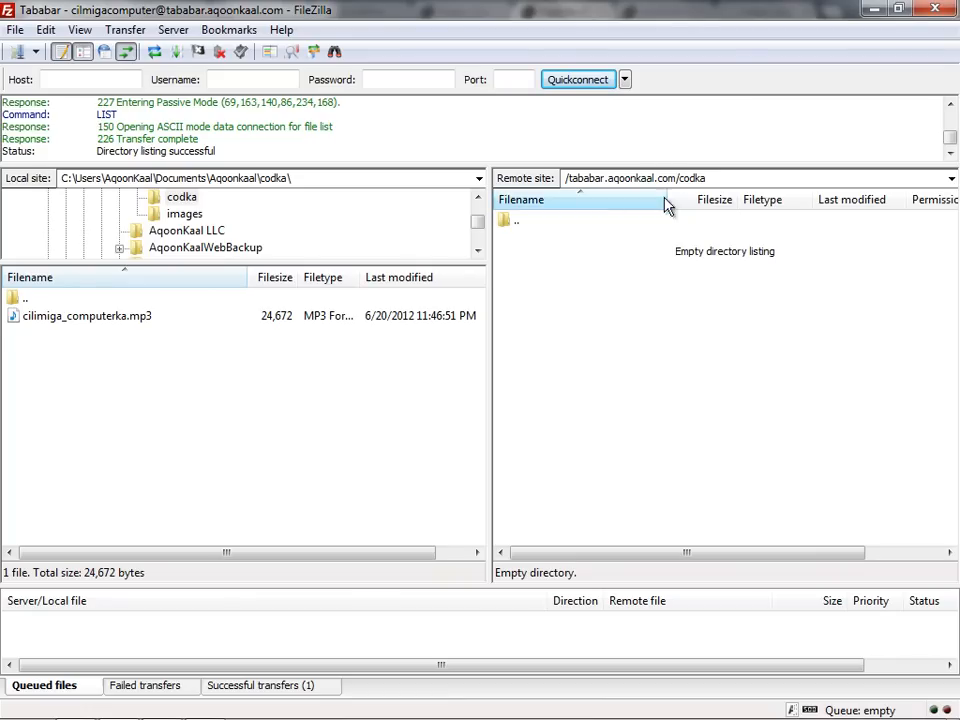
{"action": "double_click", "coordinate": [47, 320]}
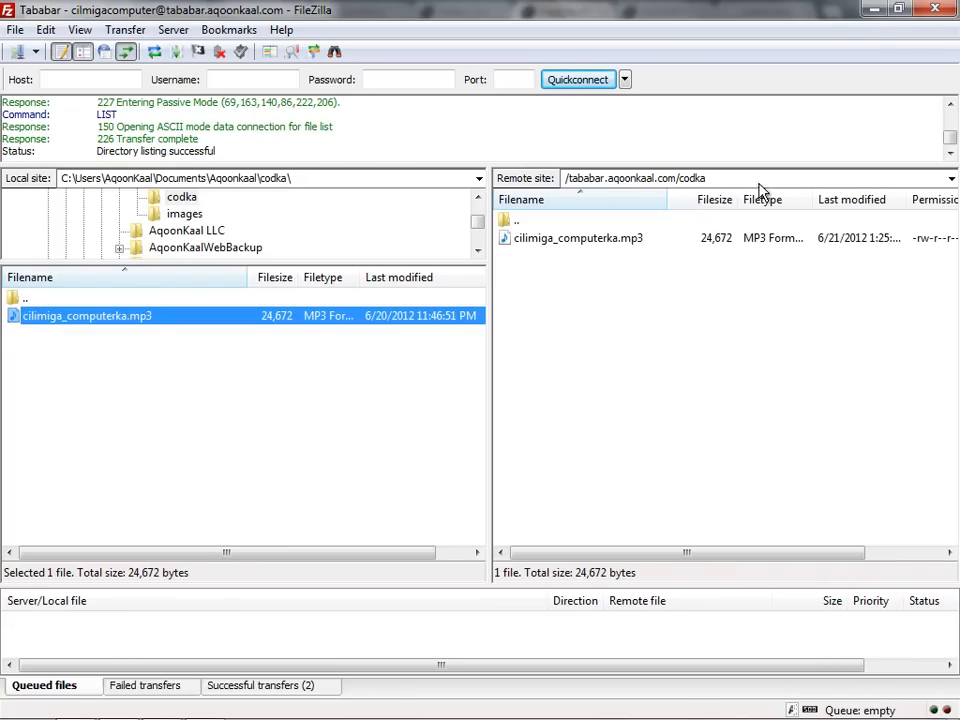
{"action": "left_click", "coordinate": [873, 9]}
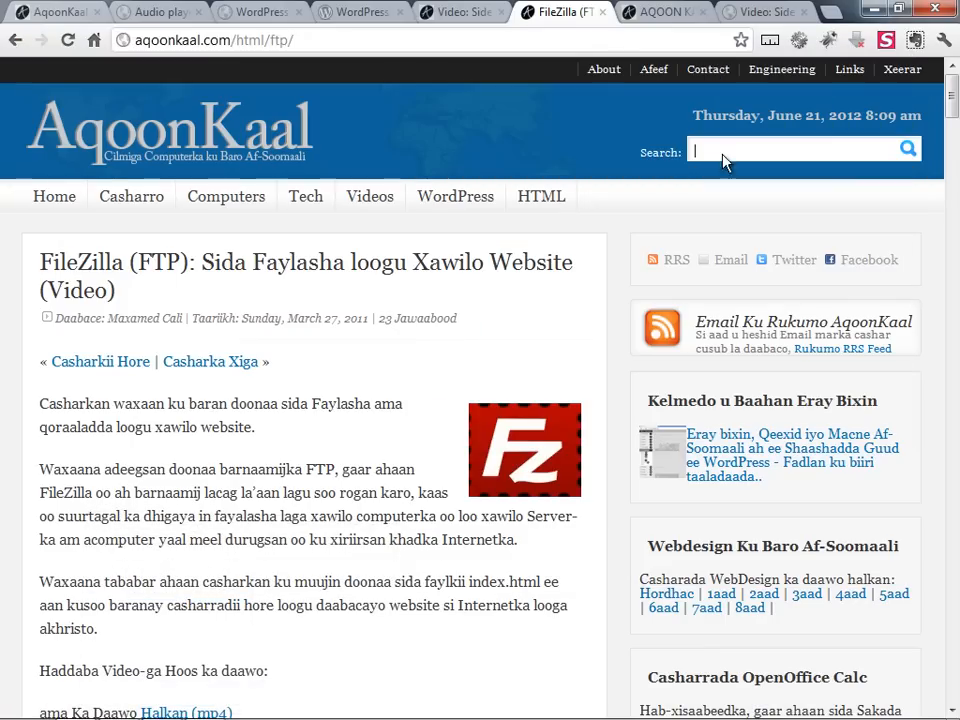
Switch to the browser's Audio Player settings and verify the /codka default audio folder location.
{"action": "left_click", "coordinate": [148, 13]}
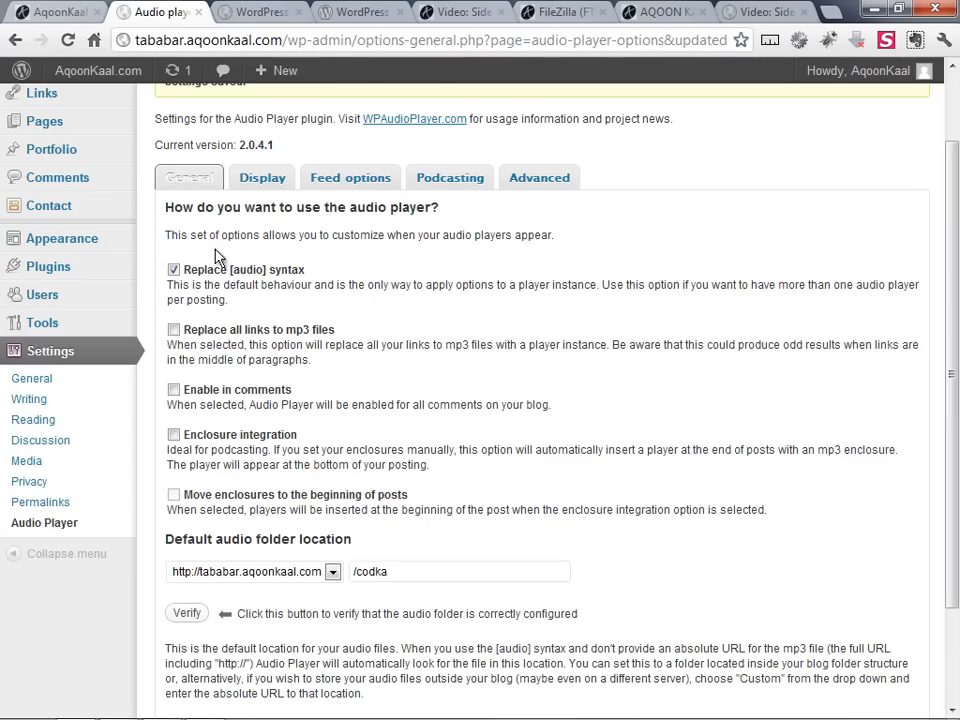
{"action": "scroll", "coordinate": [222, 275], "scroll_direction": "down", "scroll_amount": 3}
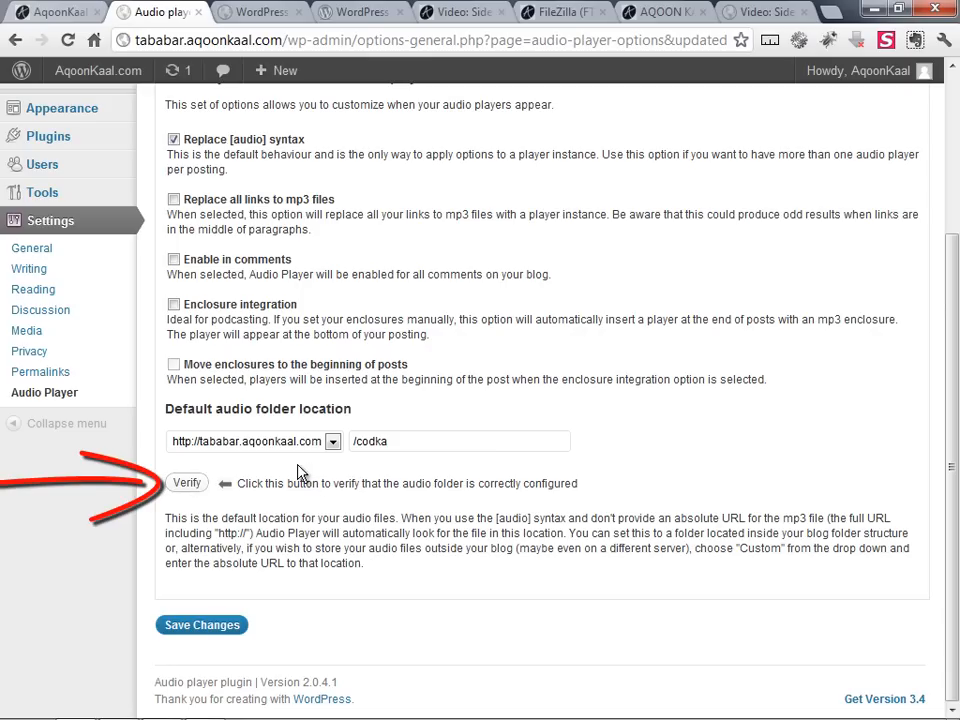
{"action": "left_click", "coordinate": [197, 483]}
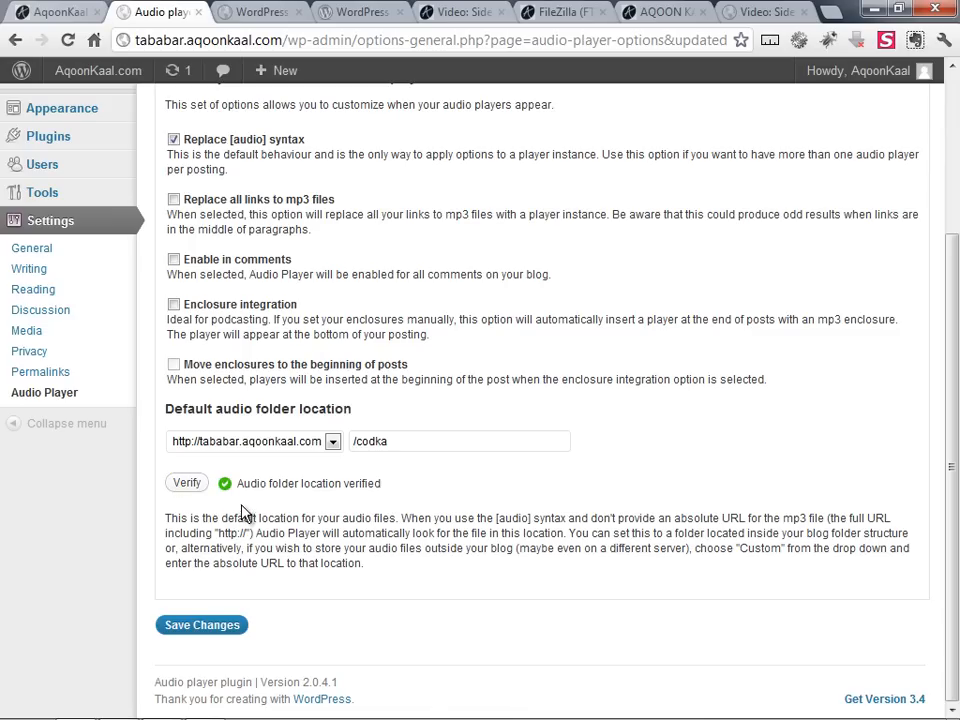
{"action": "left_click", "coordinate": [406, 441]}
Open the FileZilla video post in the HTML editor and start an "[audio:" tag on a new line after the second paragraph.
{"action": "scroll", "coordinate": [410, 437], "scroll_direction": "up", "scroll_amount": 3}
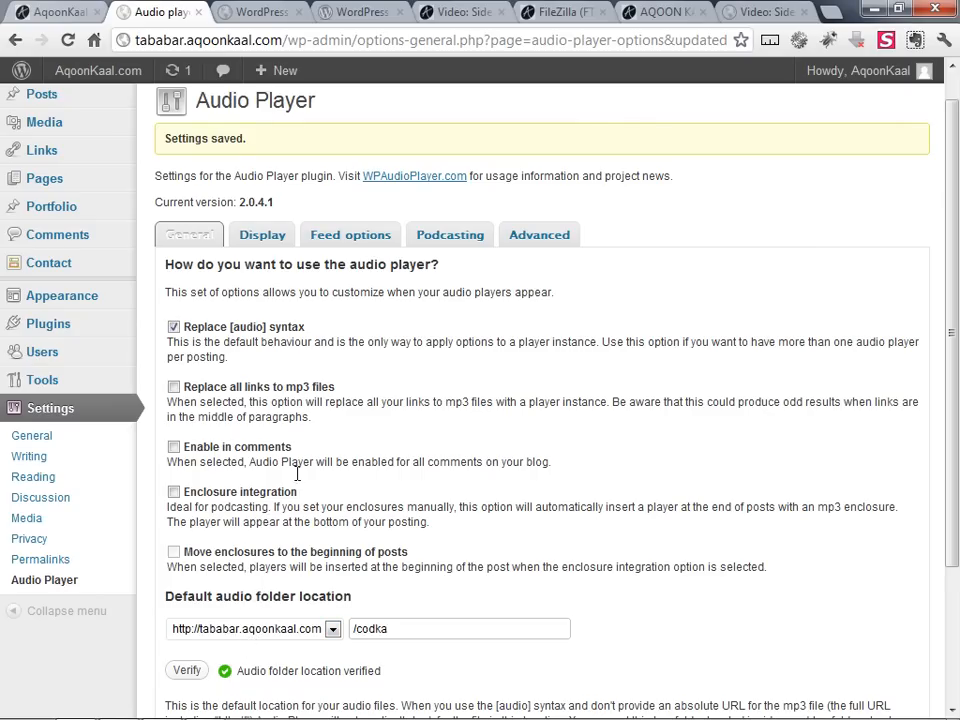
{"action": "scroll", "coordinate": [296, 437], "scroll_direction": "up", "scroll_amount": 1}
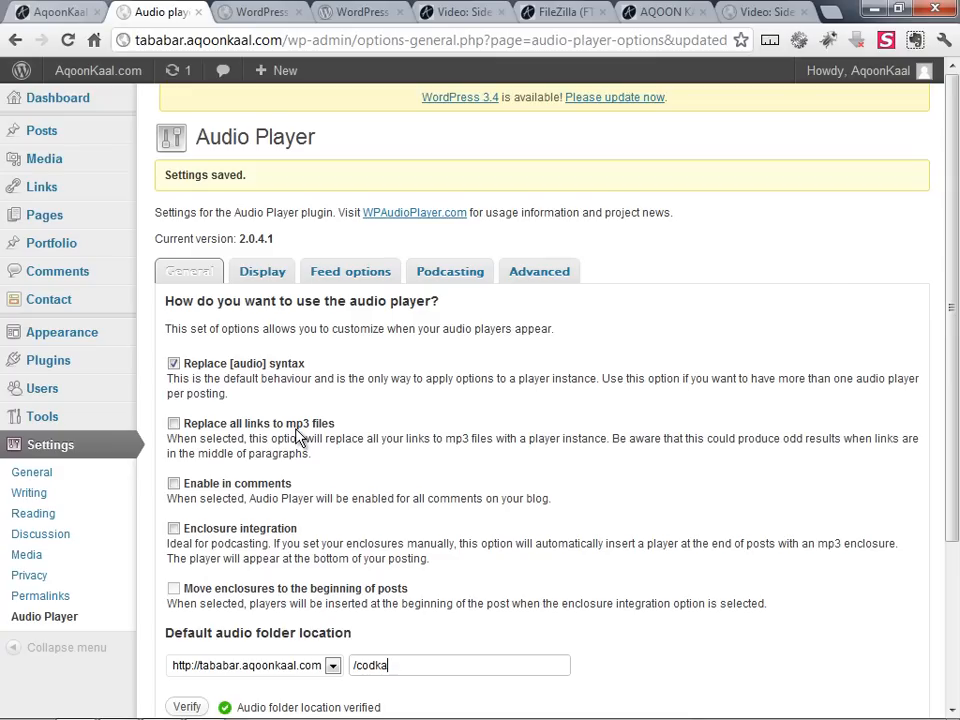
{"action": "left_click", "coordinate": [33, 138]}
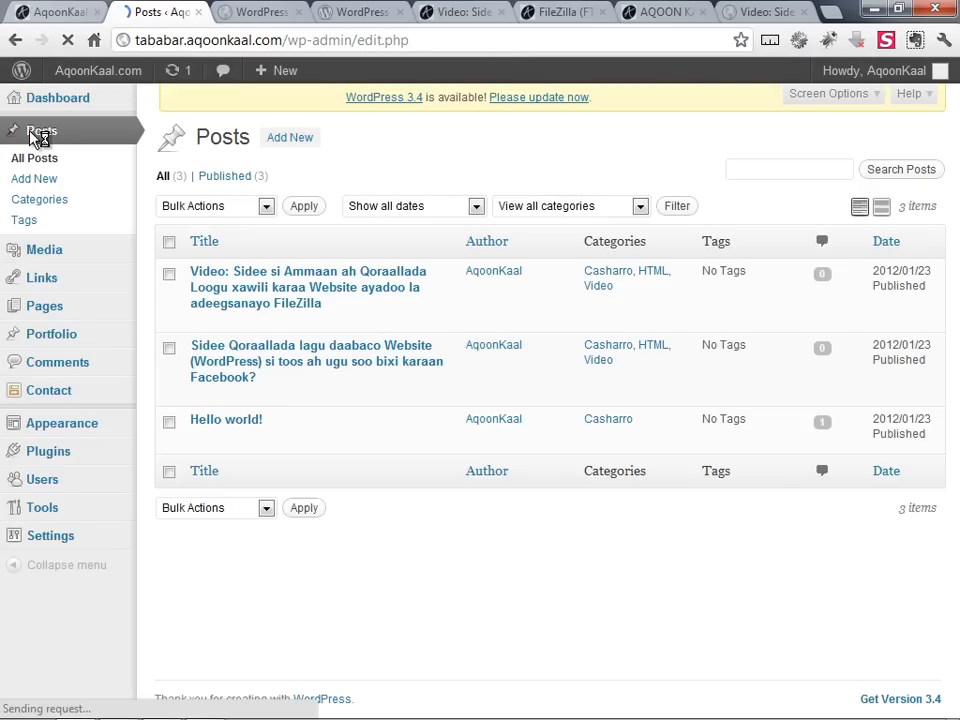
{"action": "left_click", "coordinate": [201, 323]}
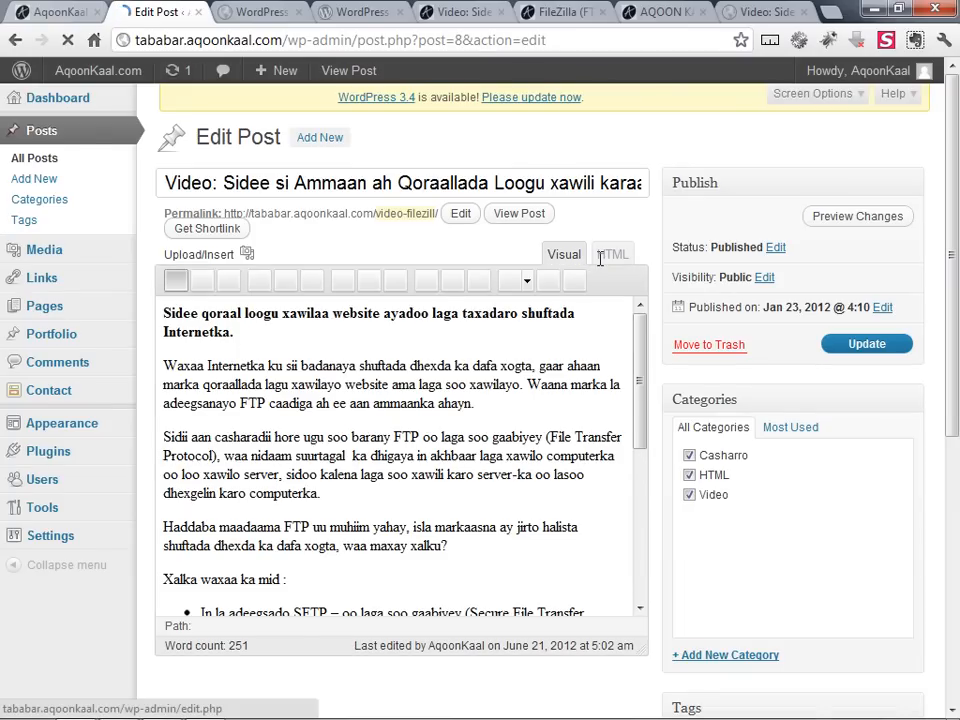
{"action": "left_click", "coordinate": [603, 262]}
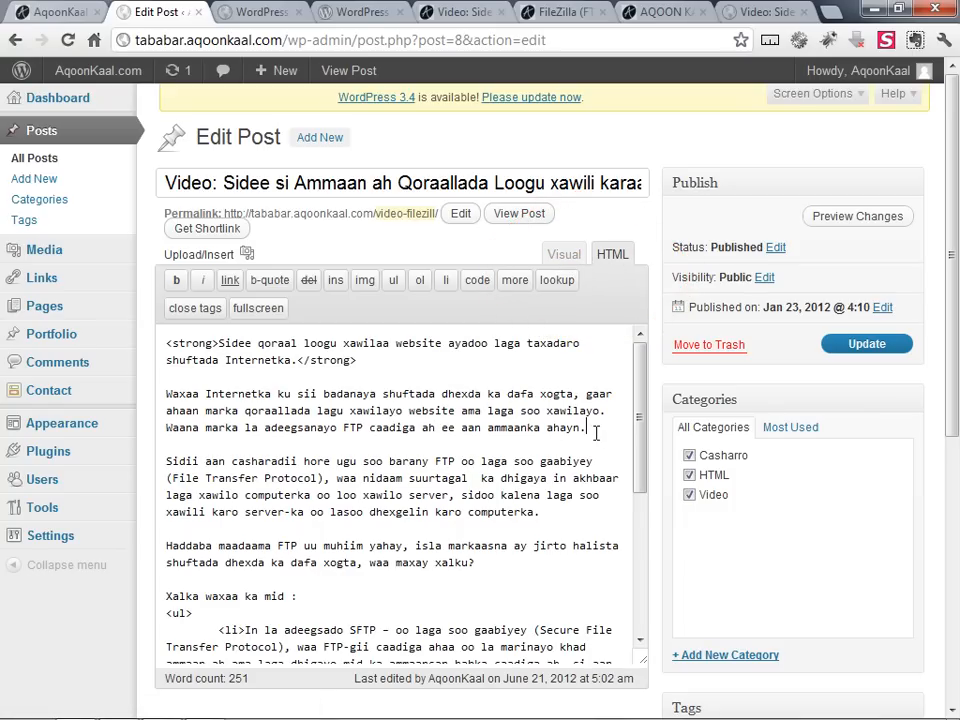
{"action": "key", "text": "Return"}
{"action": "key", "text": "Return"}
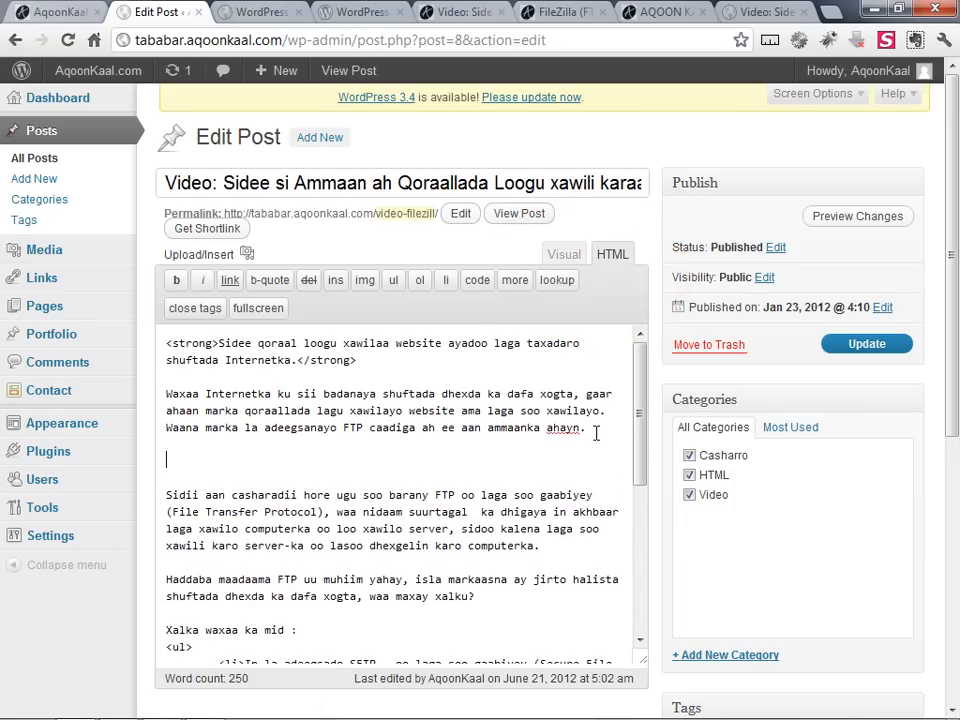
{"action": "type", "text": "[audio:"}
Copy the MP3's file name from FileZilla and complete the post's tag as [audio:cilimiga_computerka.mp3].
{"action": "mouse_move", "coordinate": [216, 717]}
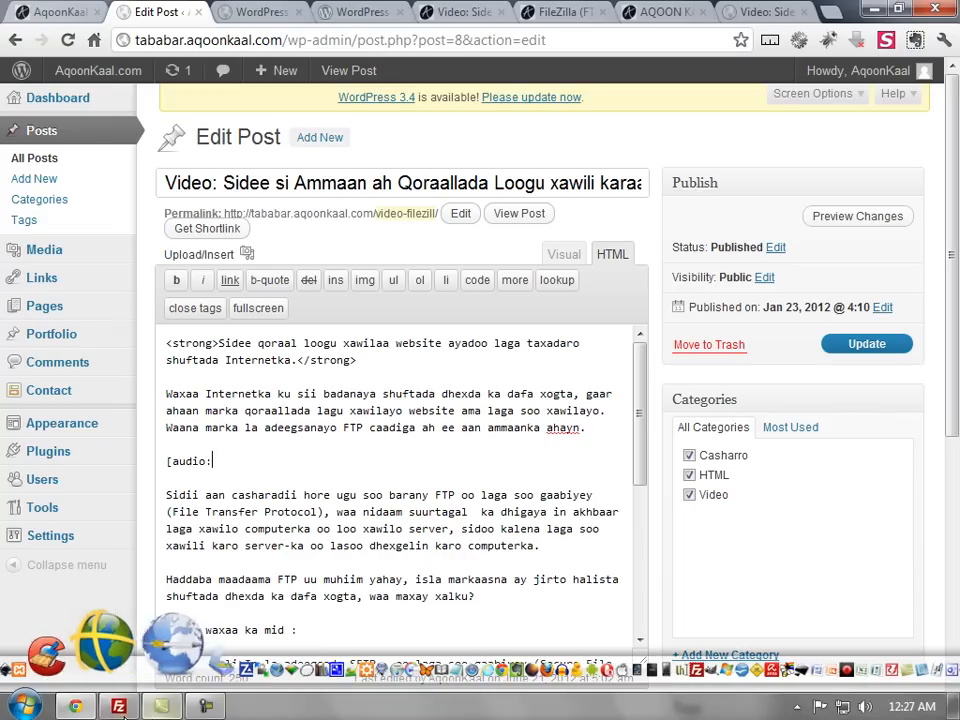
{"action": "left_click", "coordinate": [122, 710]}
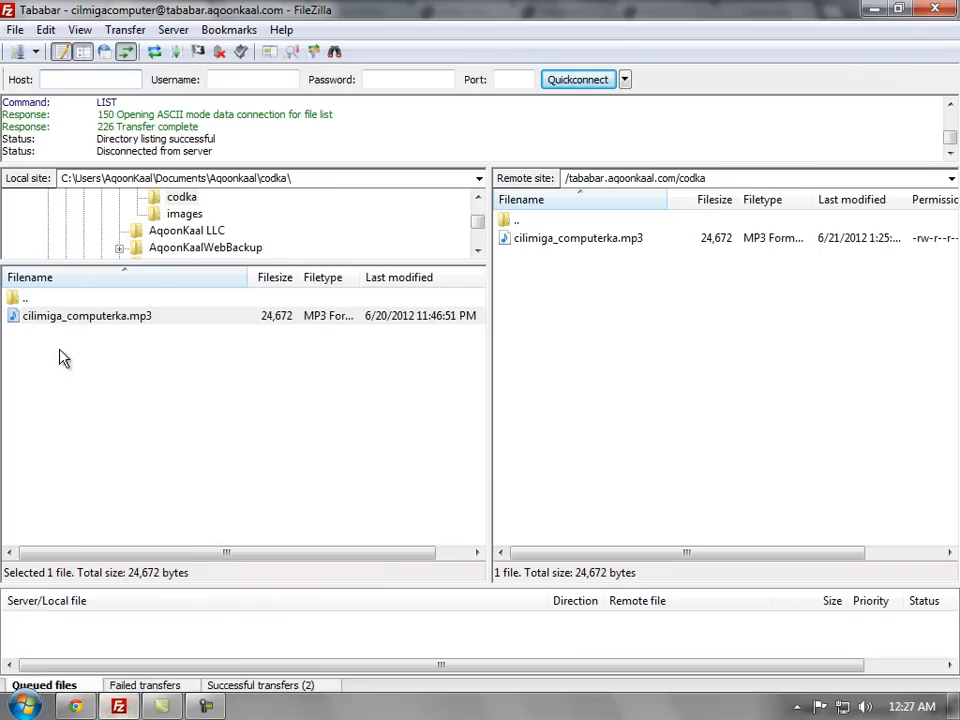
{"action": "left_click", "coordinate": [50, 318]}
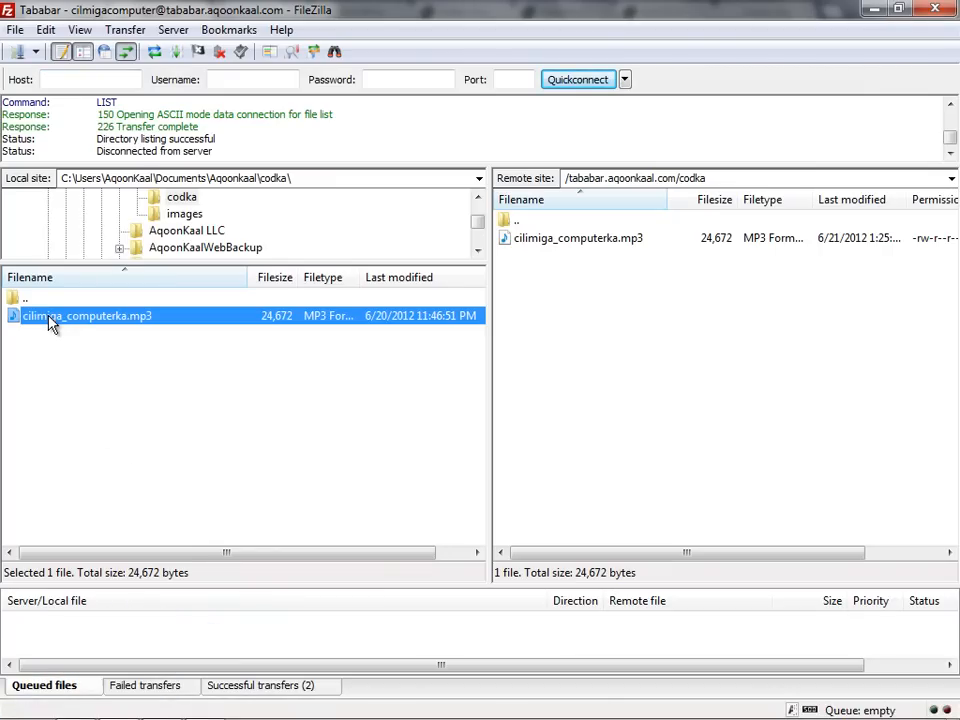
{"action": "left_click", "coordinate": [50, 318]}
{"action": "right_click", "coordinate": [50, 320]}
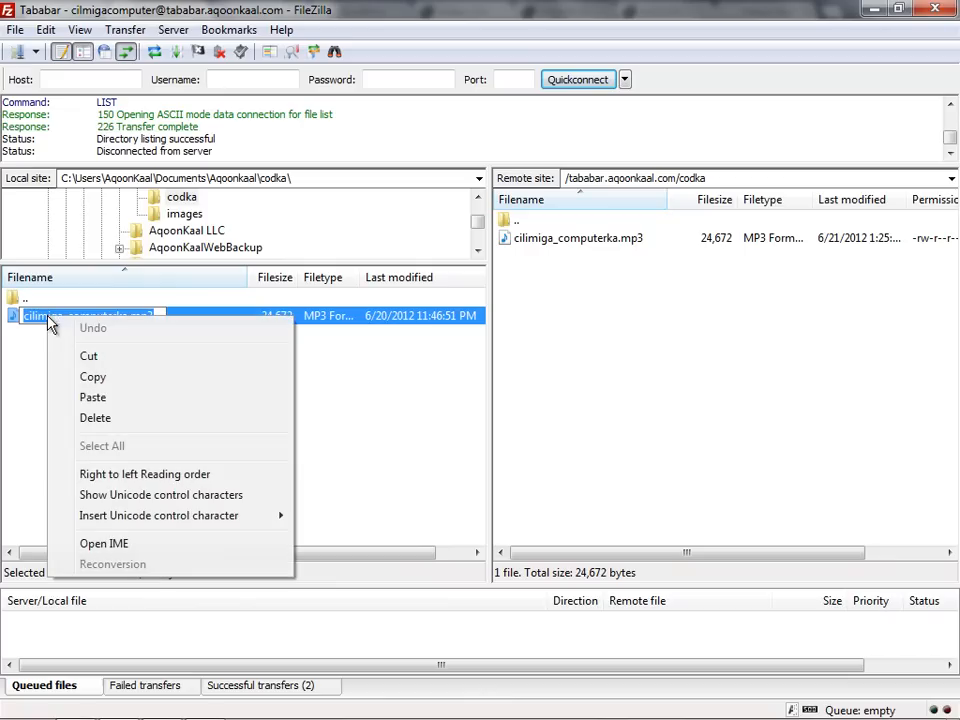
{"action": "left_click", "coordinate": [88, 385]}
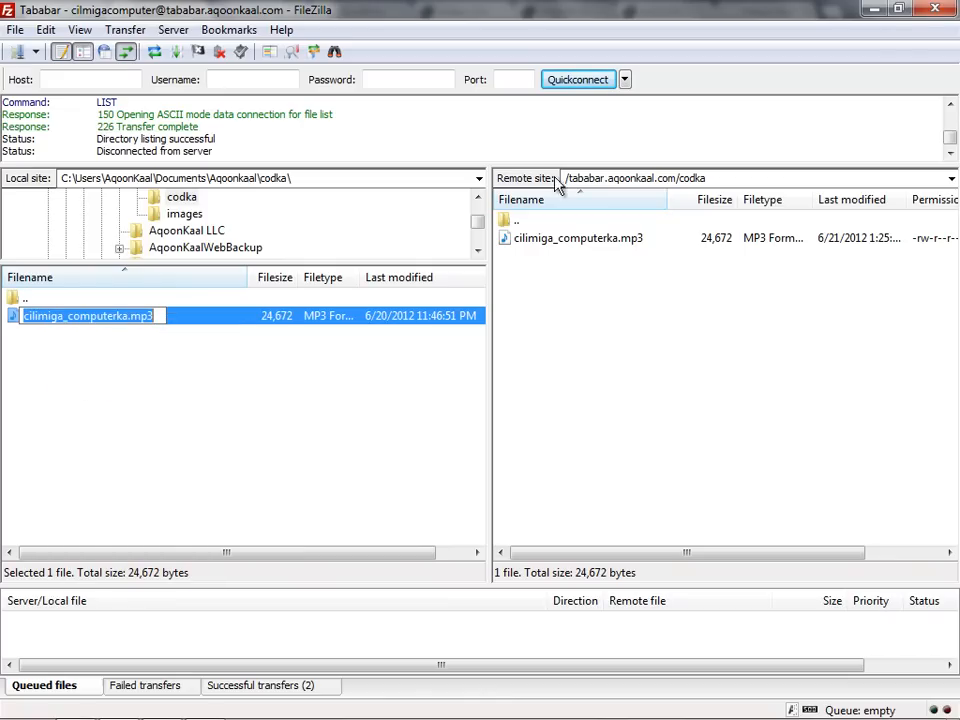
{"action": "left_click", "coordinate": [873, 9]}
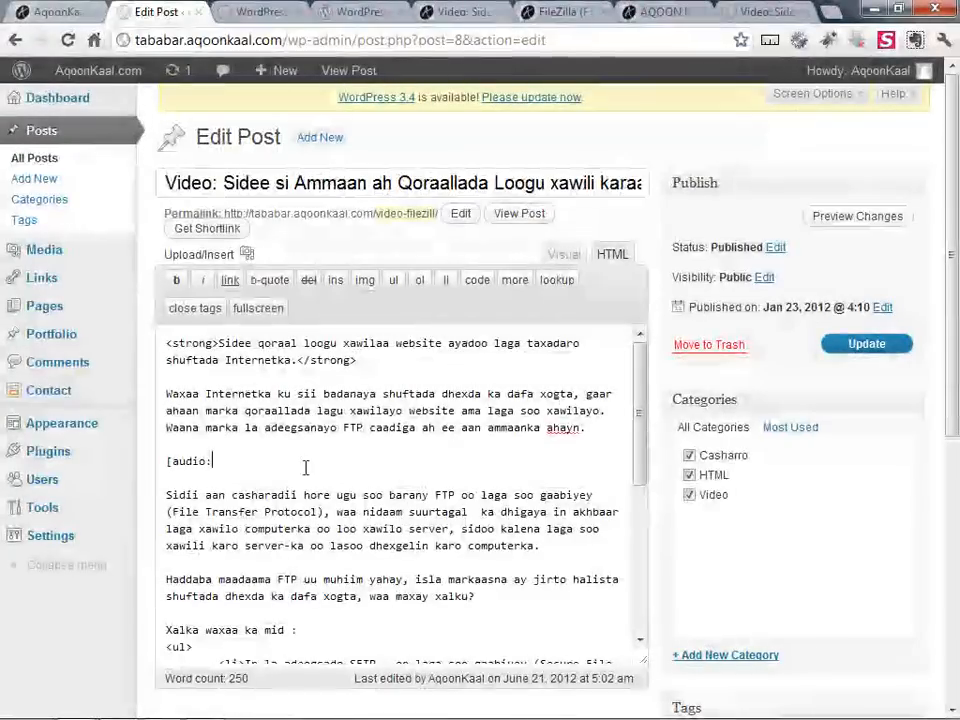
{"action": "left_click", "coordinate": [274, 457]}
{"action": "key", "text": "ctrl+v"}
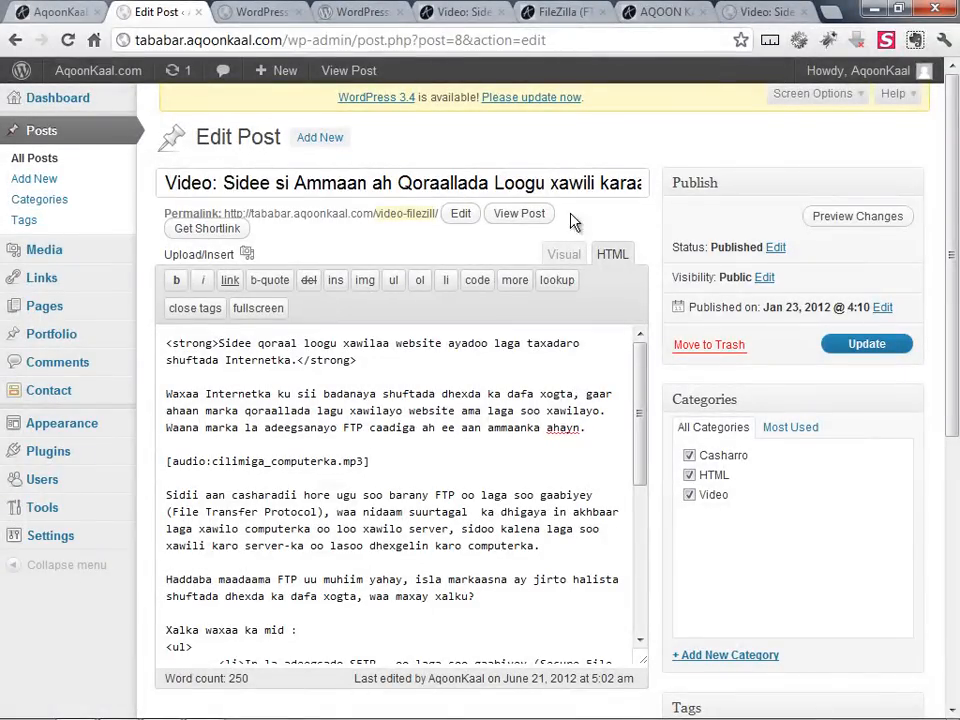
Glance at the AqoonKaal Audacity MP3 lesson, and update the FileZilla video post with the audio tag.
{"action": "left_click", "coordinate": [664, 16]}
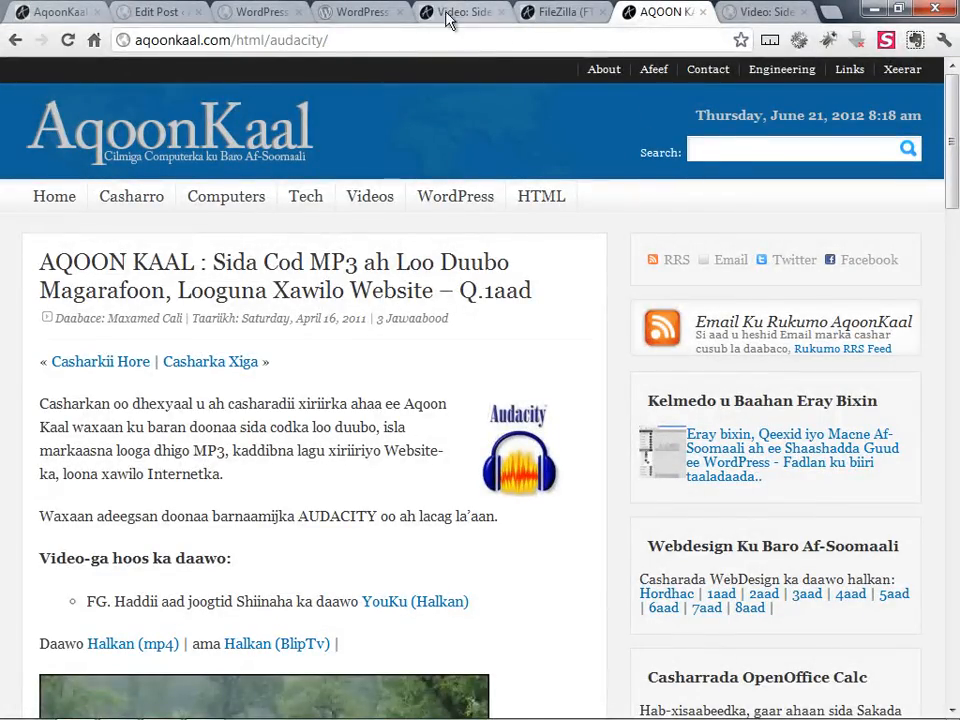
{"action": "left_click", "coordinate": [158, 13]}
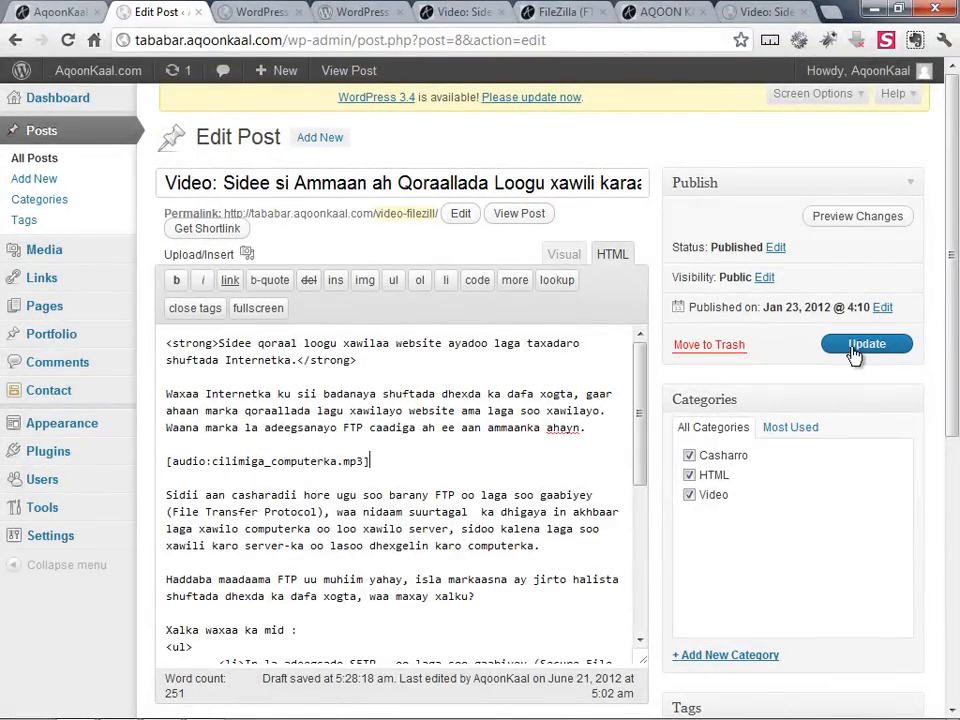
{"action": "left_click", "coordinate": [862, 344]}
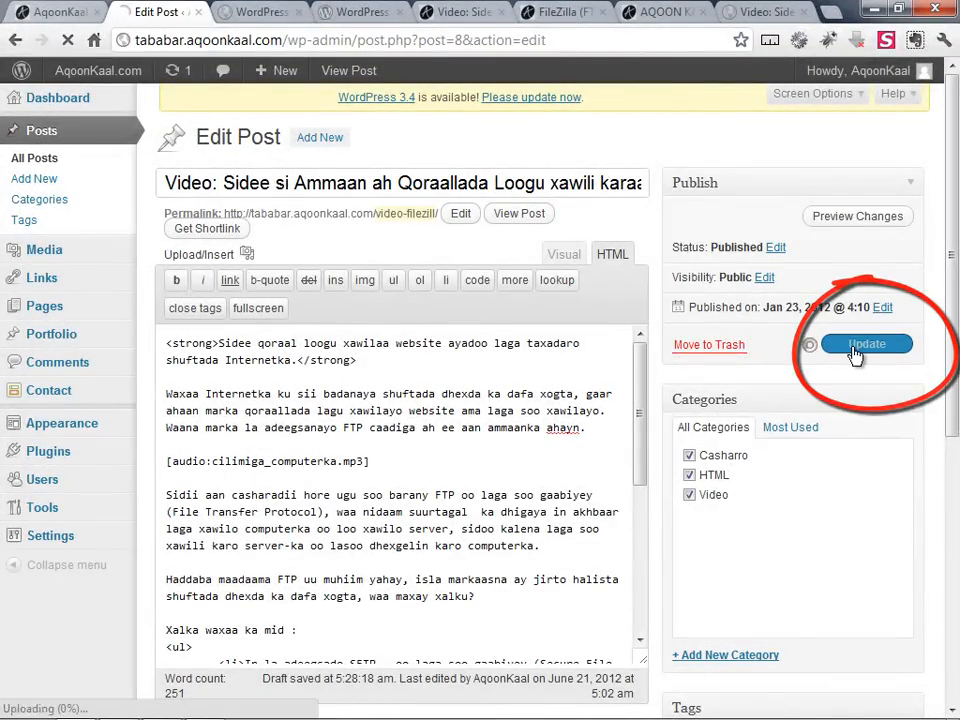
View the published FileZilla video post and play its embedded audio.
{"action": "left_click", "coordinate": [733, 20]}
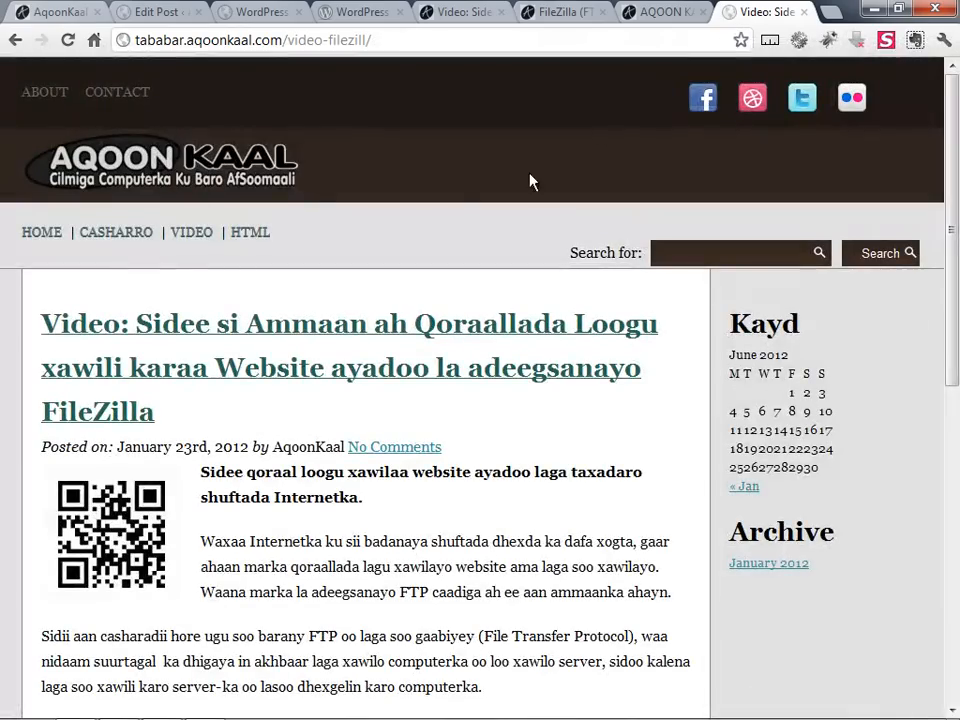
{"action": "scroll", "coordinate": [150, 300], "scroll_direction": "down", "scroll_amount": 3}
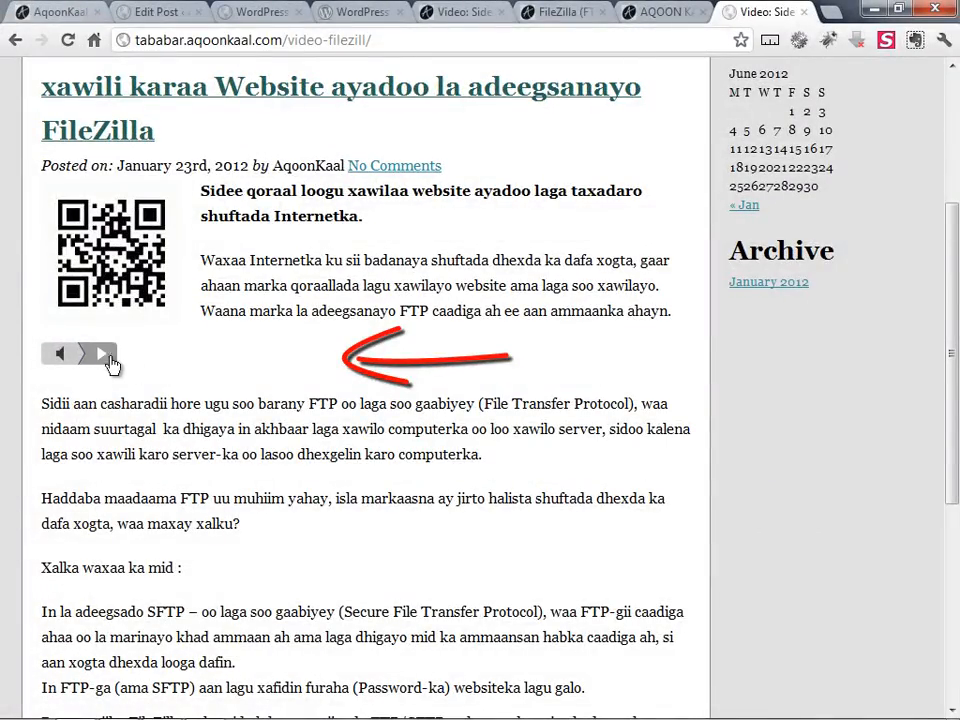
{"action": "left_click", "coordinate": [104, 355]}
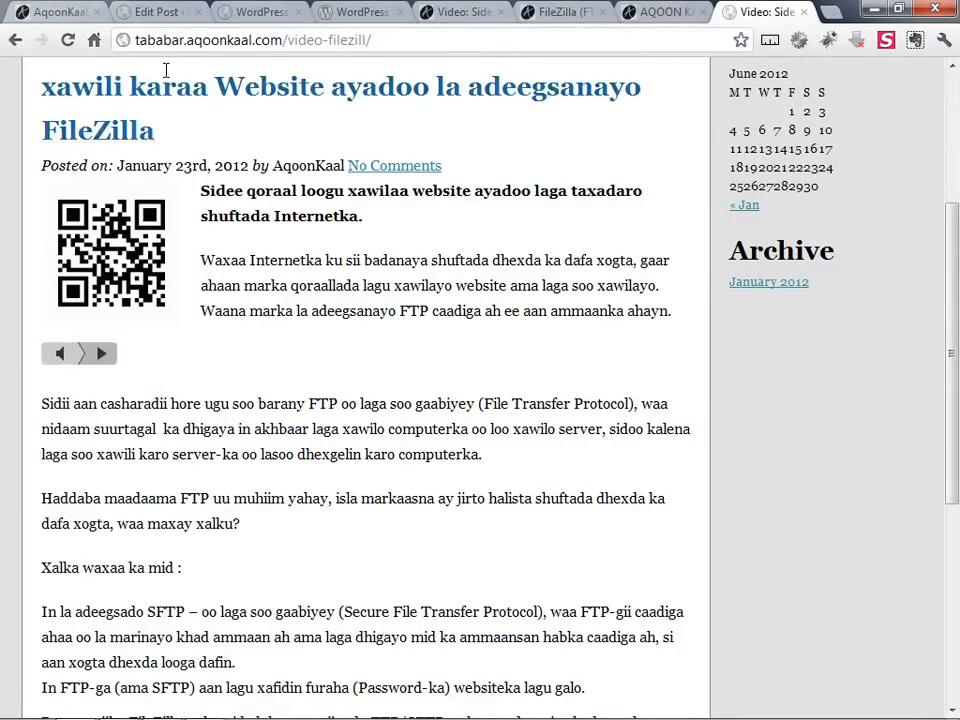
Open the plugin installation page in the site's admin and search the plugin directory for "Audio Player".
{"action": "left_click", "coordinate": [150, 12]}
{"action": "mouse_move", "coordinate": [85, 285]}
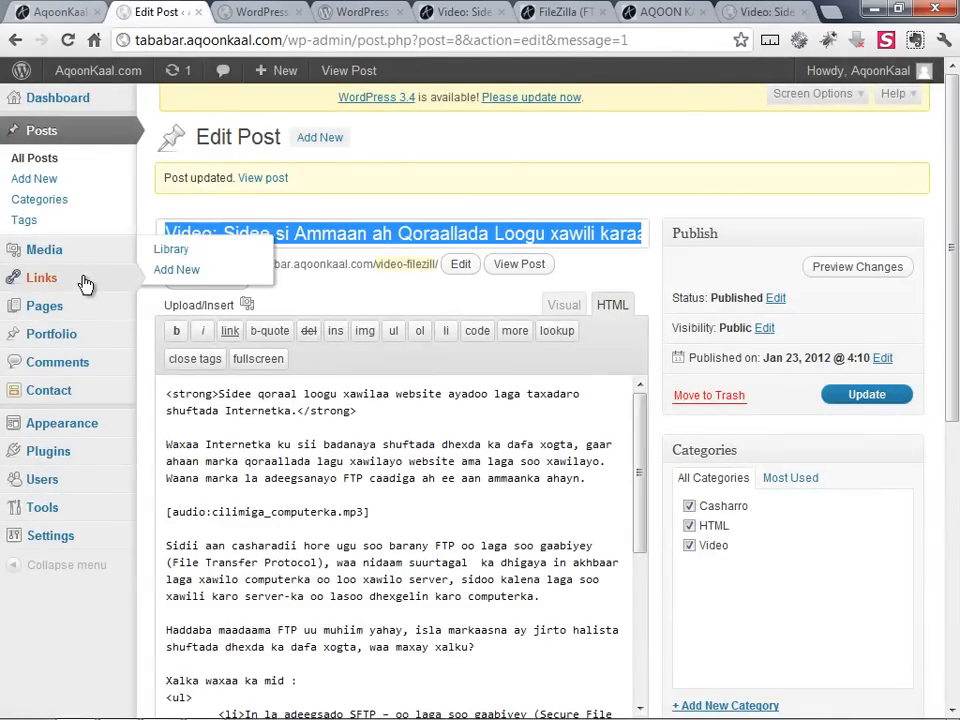
{"action": "left_click", "coordinate": [72, 458]}
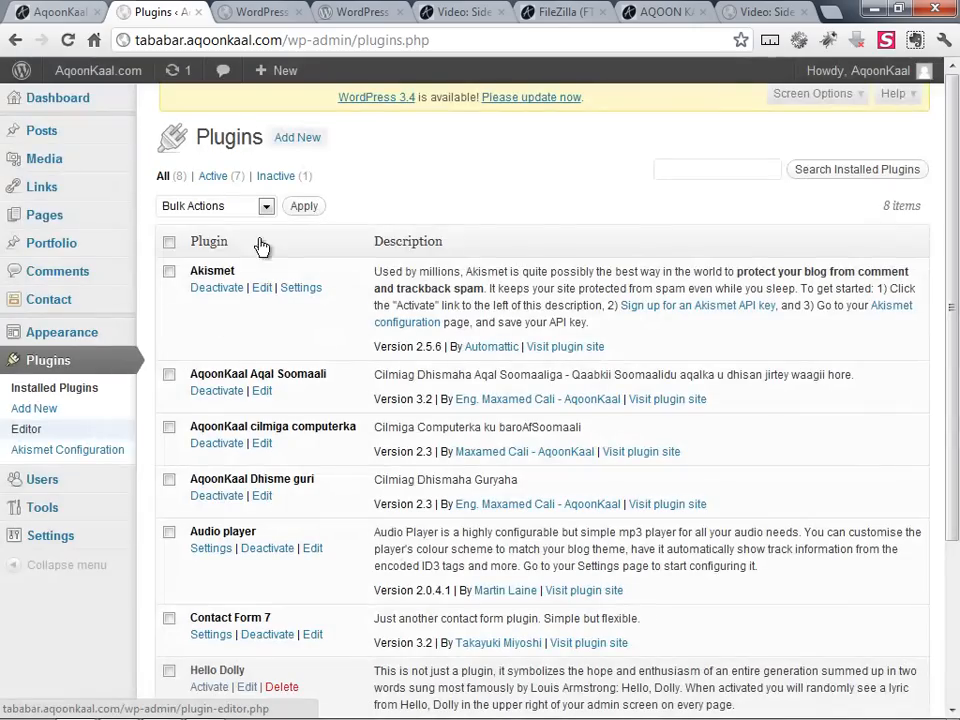
{"action": "left_click", "coordinate": [301, 142]}
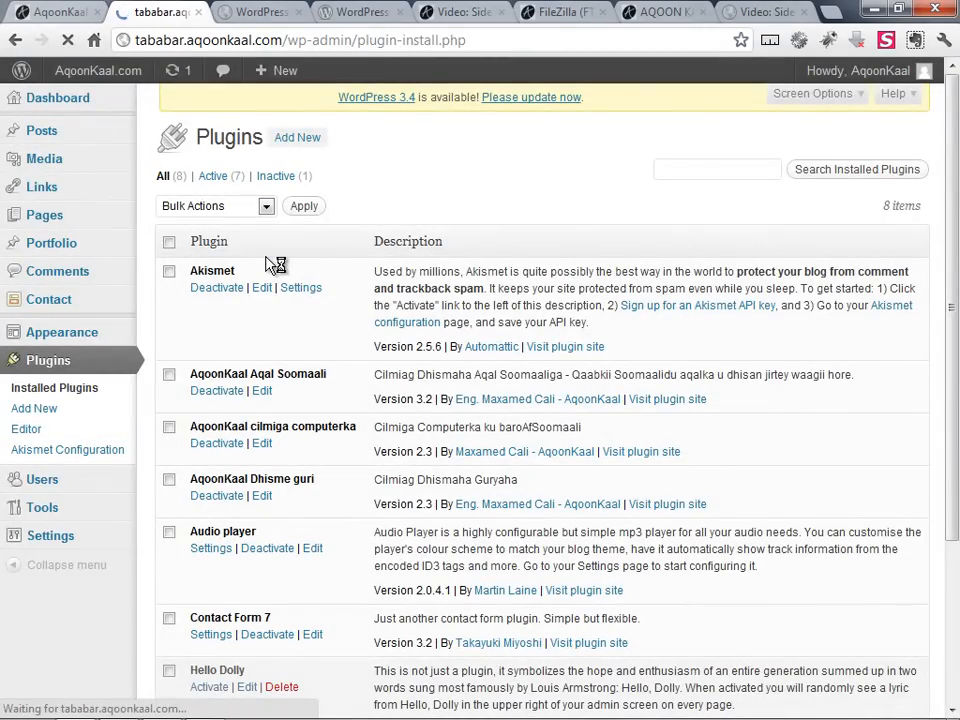
{"action": "left_click", "coordinate": [261, 320]}
{"action": "type", "text": "a"}
{"action": "left_click", "coordinate": [261, 336]}
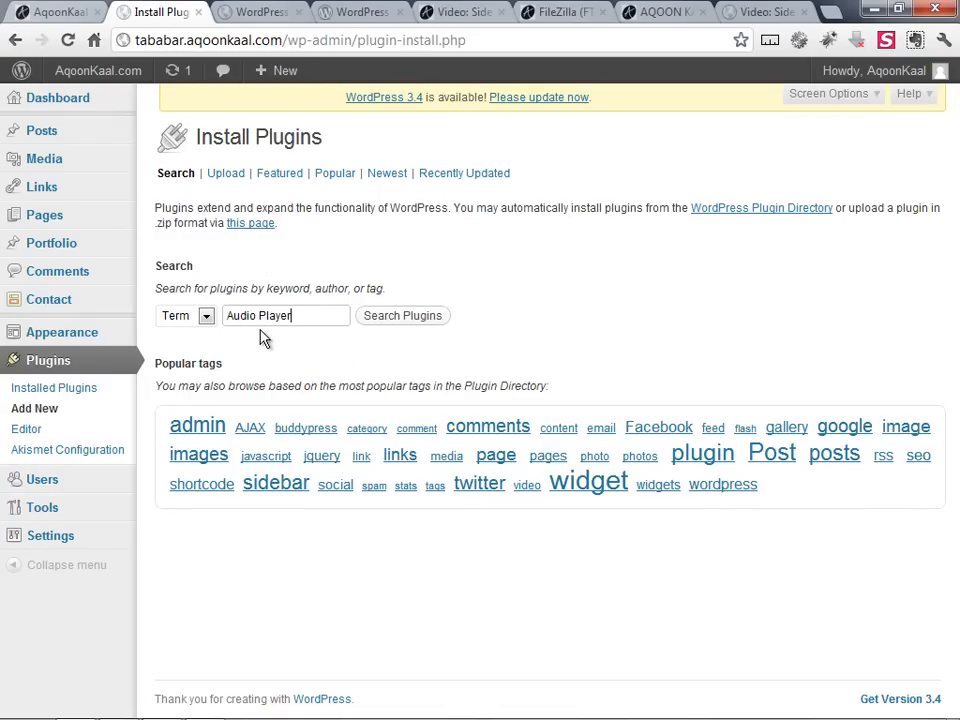
{"action": "left_click", "coordinate": [374, 320]}
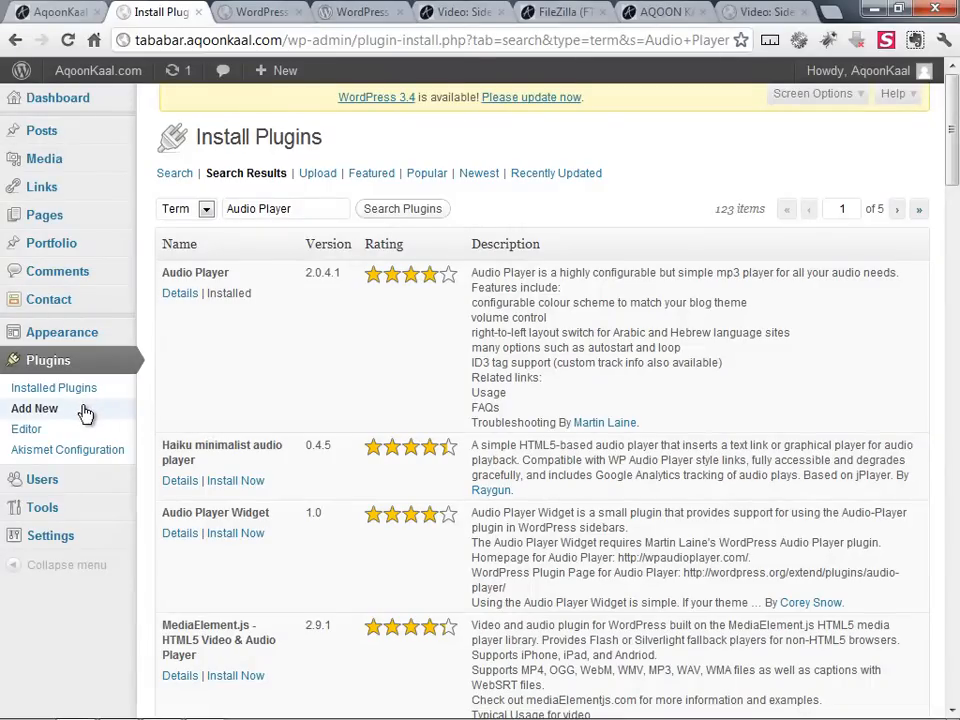
Open the installed Audio Player plugin's settings and review its general options.
{"action": "left_click", "coordinate": [57, 389]}
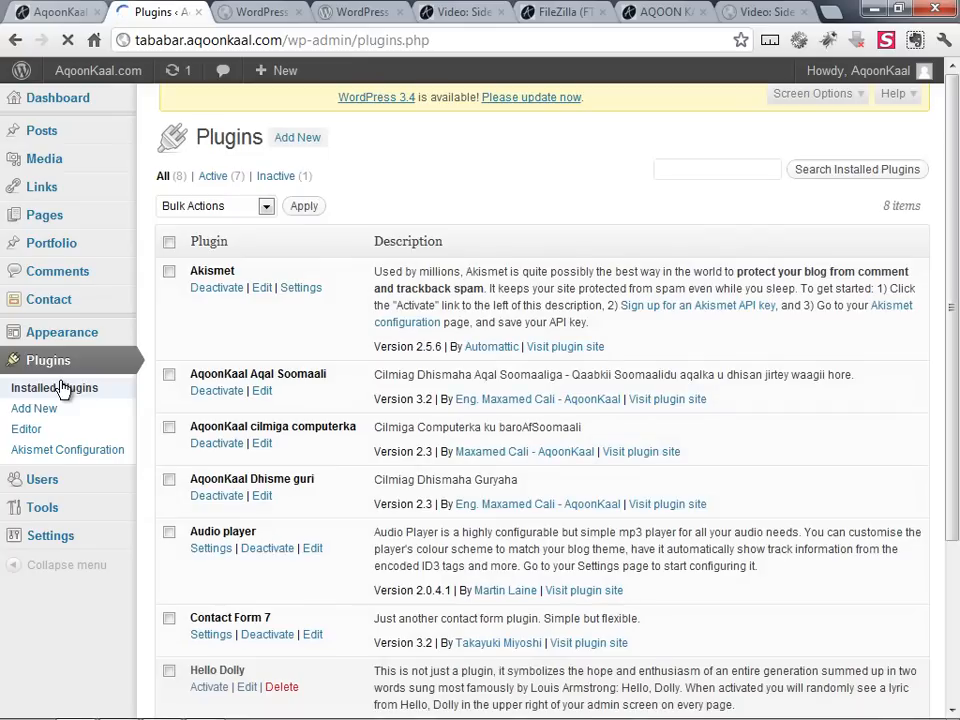
{"action": "scroll", "coordinate": [185, 410], "scroll_direction": "down", "scroll_amount": 1}
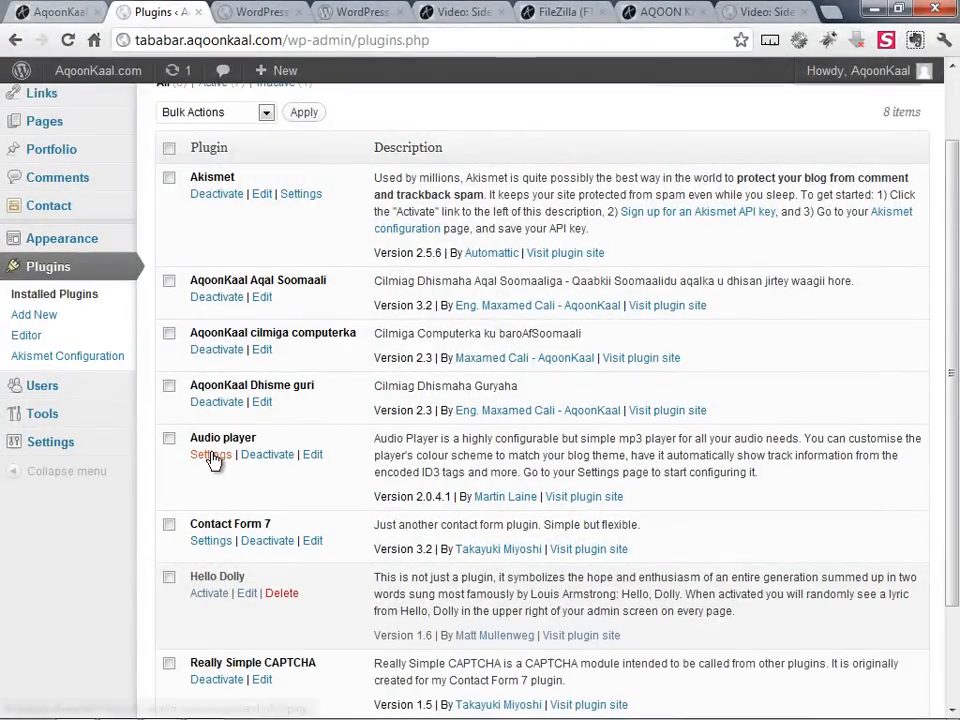
{"action": "left_click", "coordinate": [199, 461]}
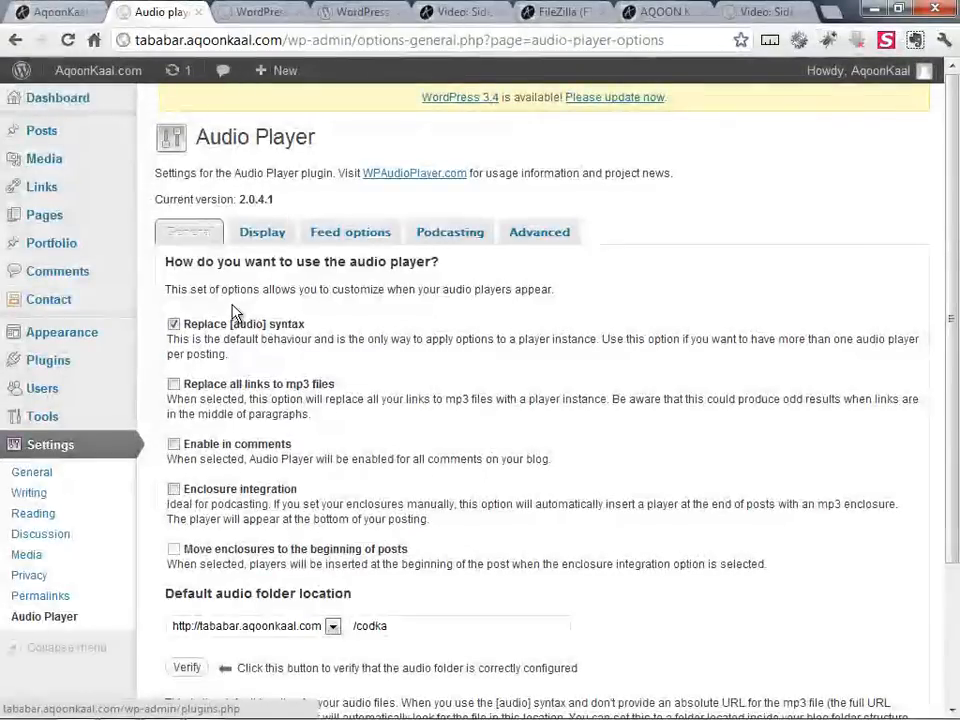
{"action": "scroll", "coordinate": [200, 260], "scroll_direction": "down", "scroll_amount": 2}
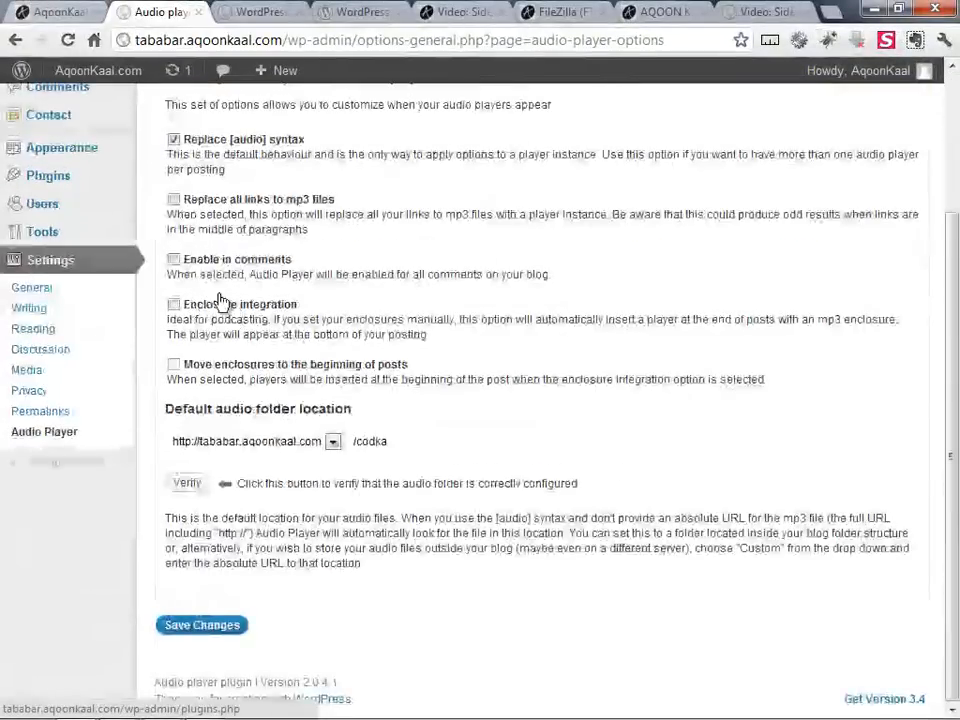
{"action": "left_click", "coordinate": [173, 142]}
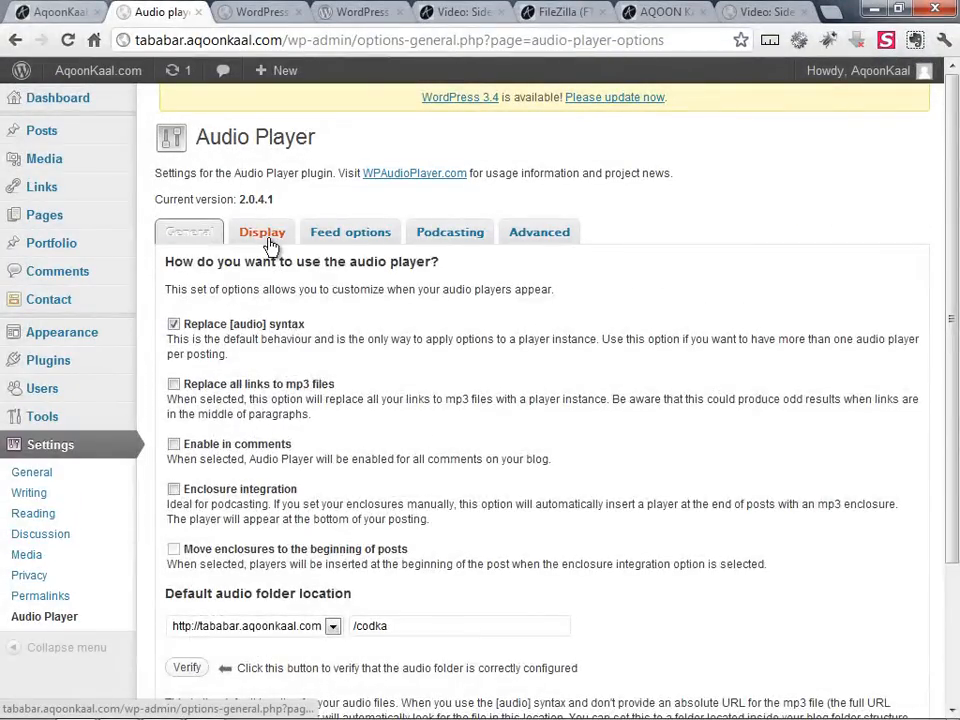
Set the audio player's background colour to brown #916f1a and save the plugin settings.
{"action": "left_click", "coordinate": [266, 236]}
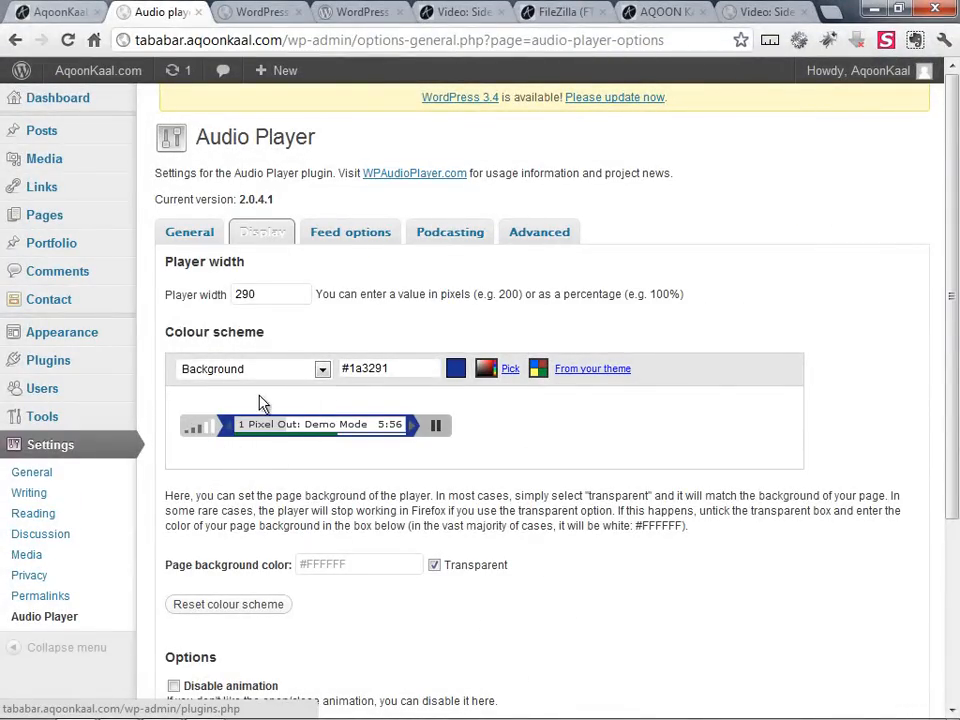
{"action": "left_click", "coordinate": [499, 368]}
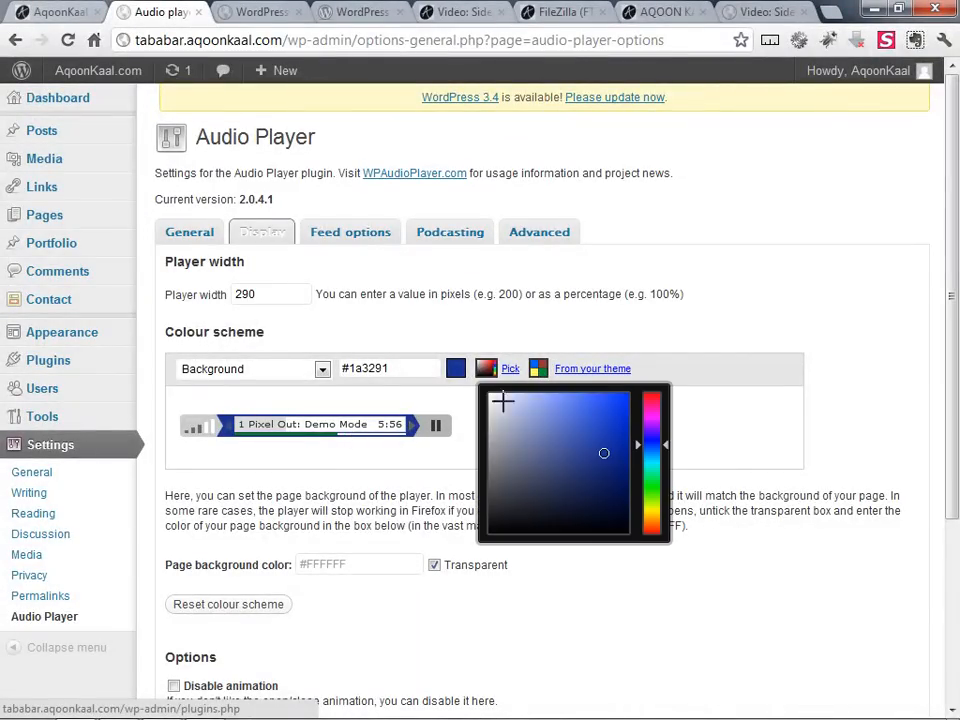
{"action": "left_click", "coordinate": [645, 517]}
{"action": "left_click", "coordinate": [440, 511]}
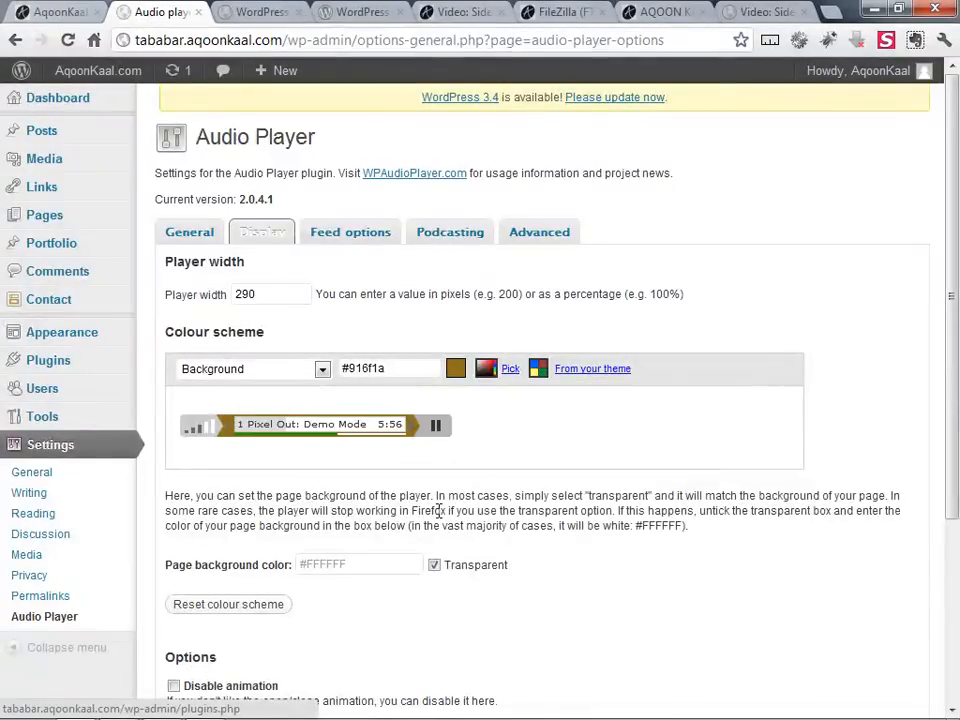
{"action": "scroll", "coordinate": [440, 511], "scroll_direction": "down", "scroll_amount": 3}
{"action": "left_click", "coordinate": [199, 627]}
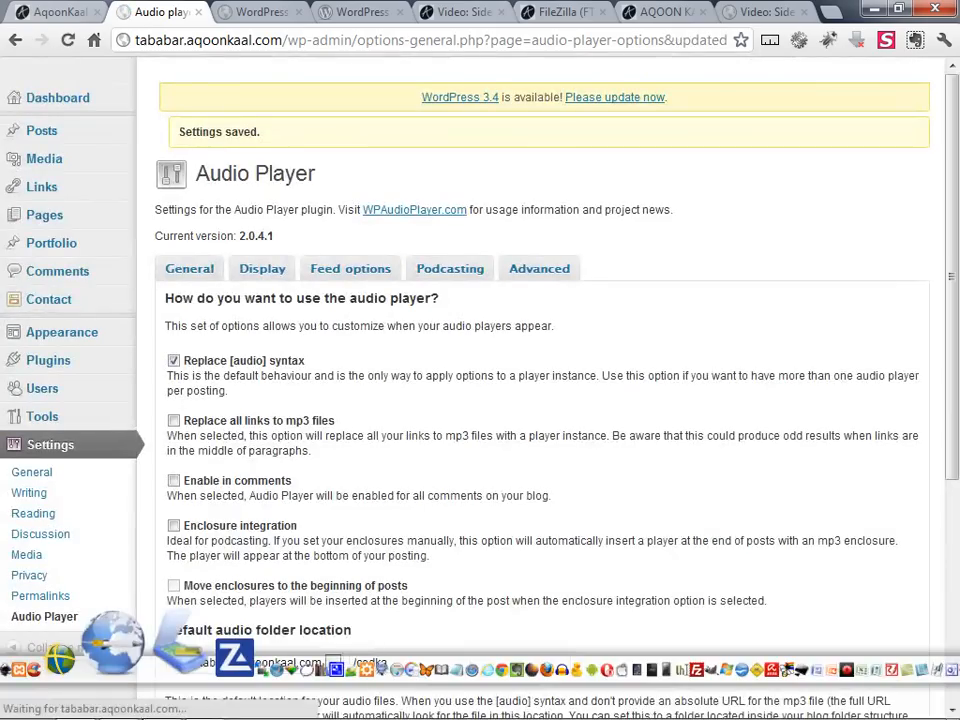
Switch to FileZilla, rename the local cilimiga_computerka.mp3 to cilimiga2.mp3 and upload it to the remote codka folder.
{"action": "left_click", "coordinate": [118, 706]}
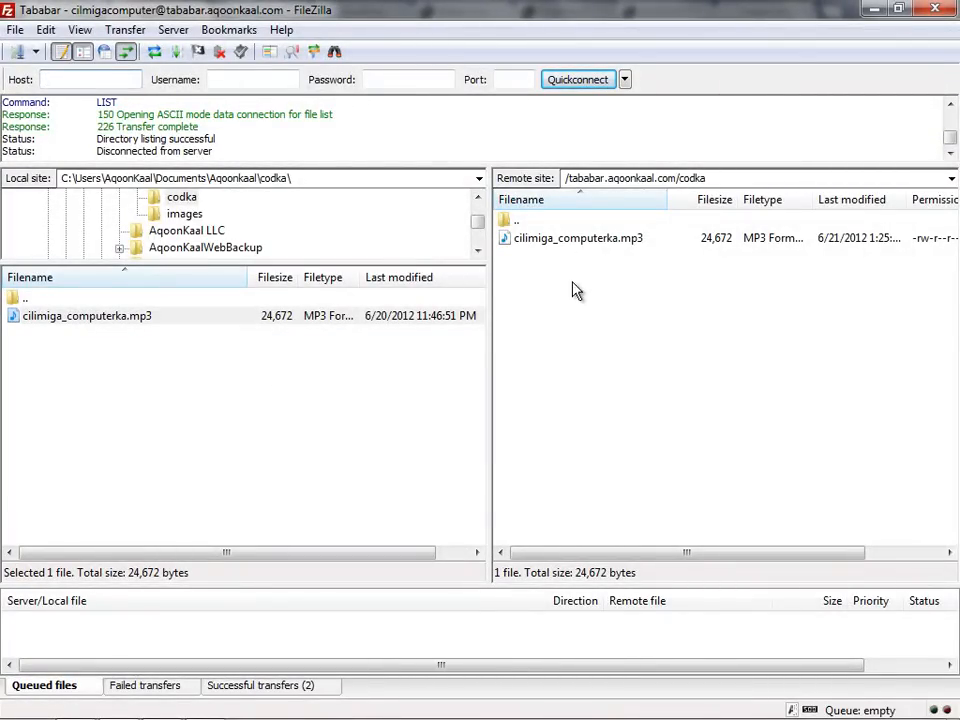
{"action": "left_click", "coordinate": [86, 322]}
{"action": "left_click", "coordinate": [88, 318]}
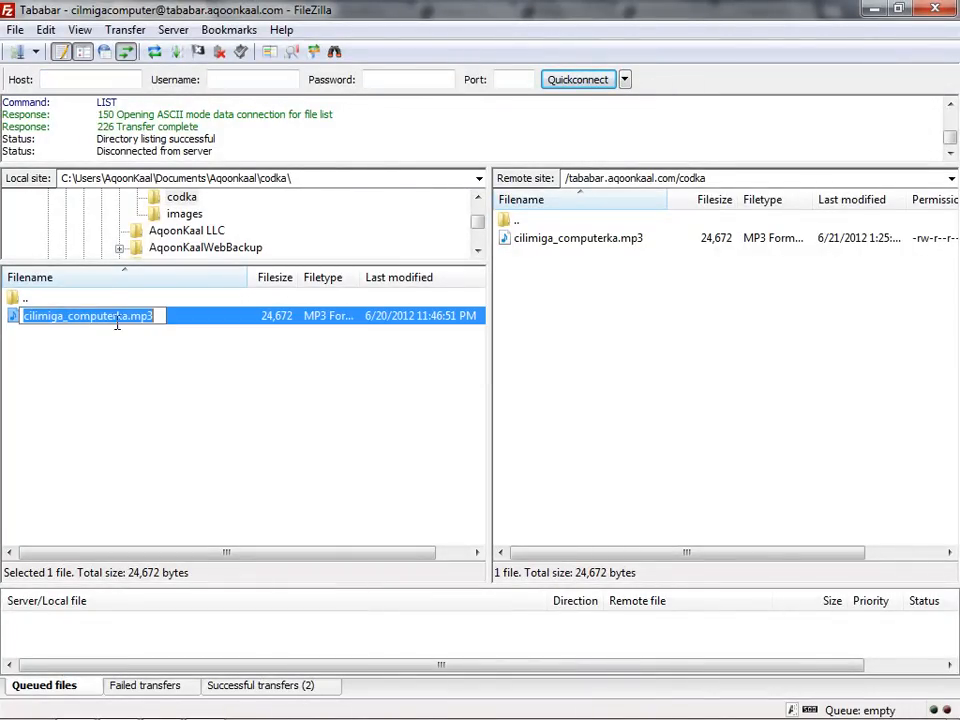
{"action": "left_click", "coordinate": [126, 316]}
{"action": "left_click_drag", "start_coordinate": [126, 316], "coordinate": [64, 322]}
{"action": "type", "text": "2"}
{"action": "left_click", "coordinate": [107, 400]}
{"action": "double_click", "coordinate": [86, 317]}
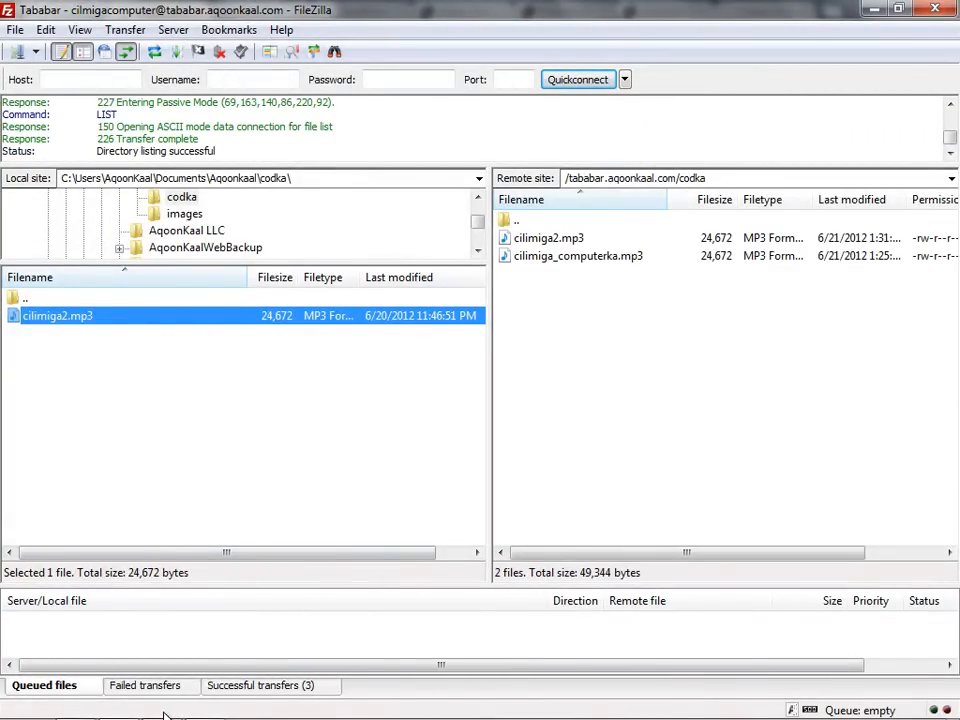
Return to WordPress, open the FileZilla video post for editing and add [audio:cilmiga2.mp3] on a new line after the third paragraph.
{"action": "left_click", "coordinate": [108, 680]}
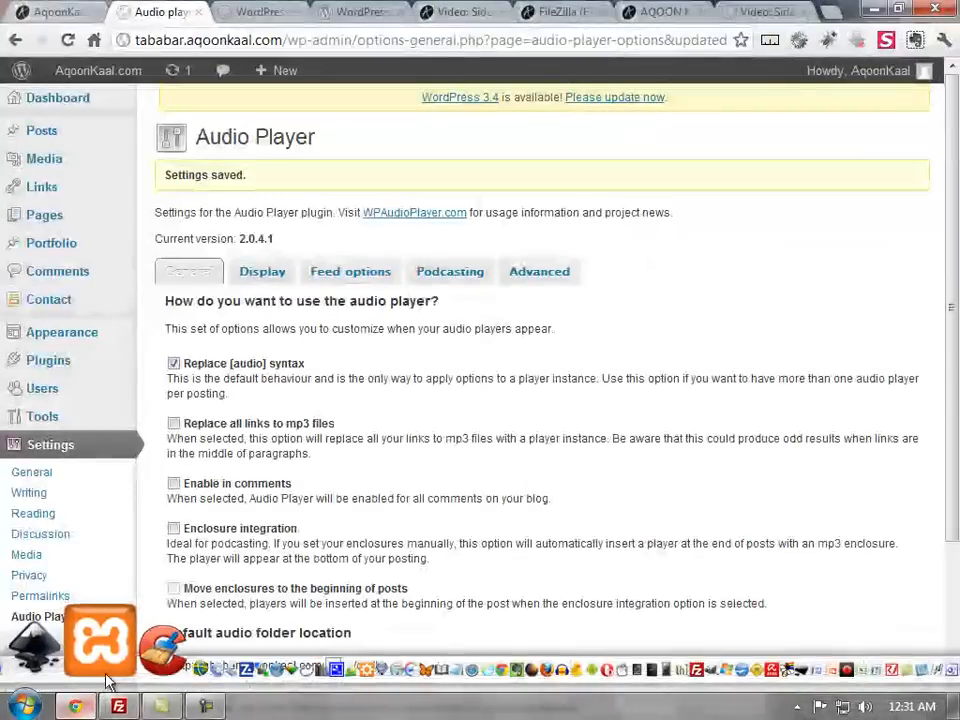
{"action": "mouse_move", "coordinate": [77, 134]}
{"action": "left_click", "coordinate": [180, 135]}
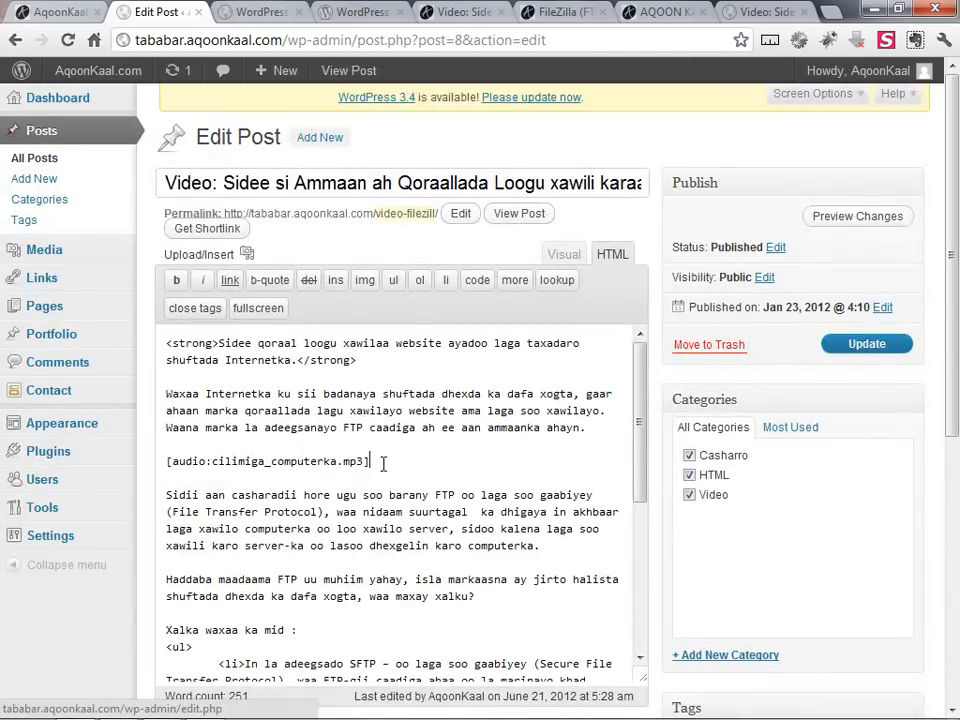
{"action": "left_click", "coordinate": [546, 544]}
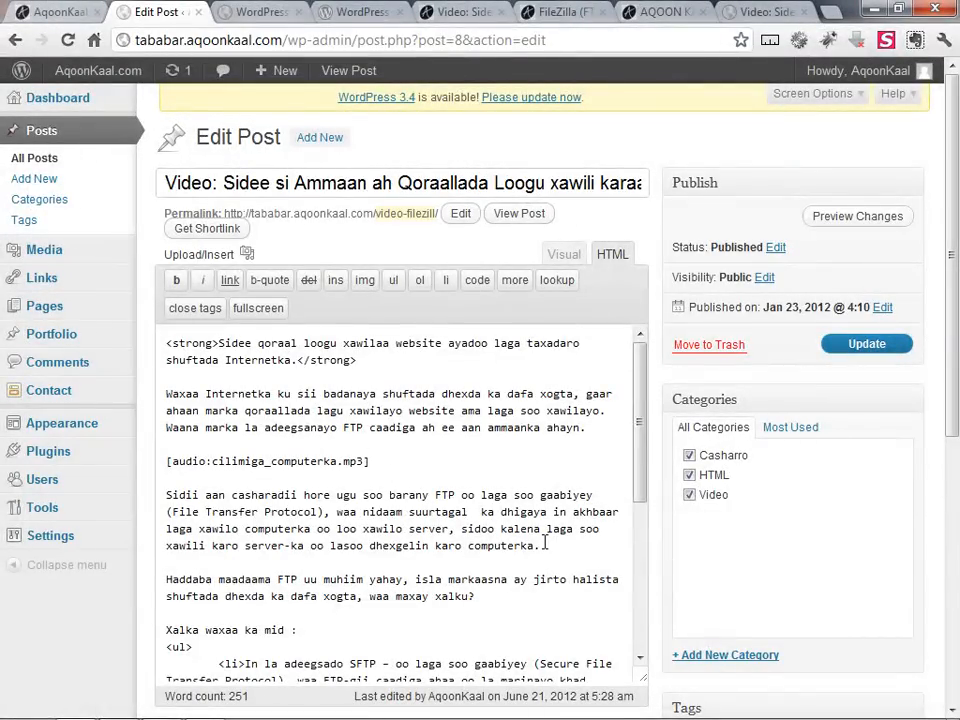
{"action": "key", "text": "Return"}
{"action": "key", "text": "Return"}
{"action": "type", "text": "[audio"}
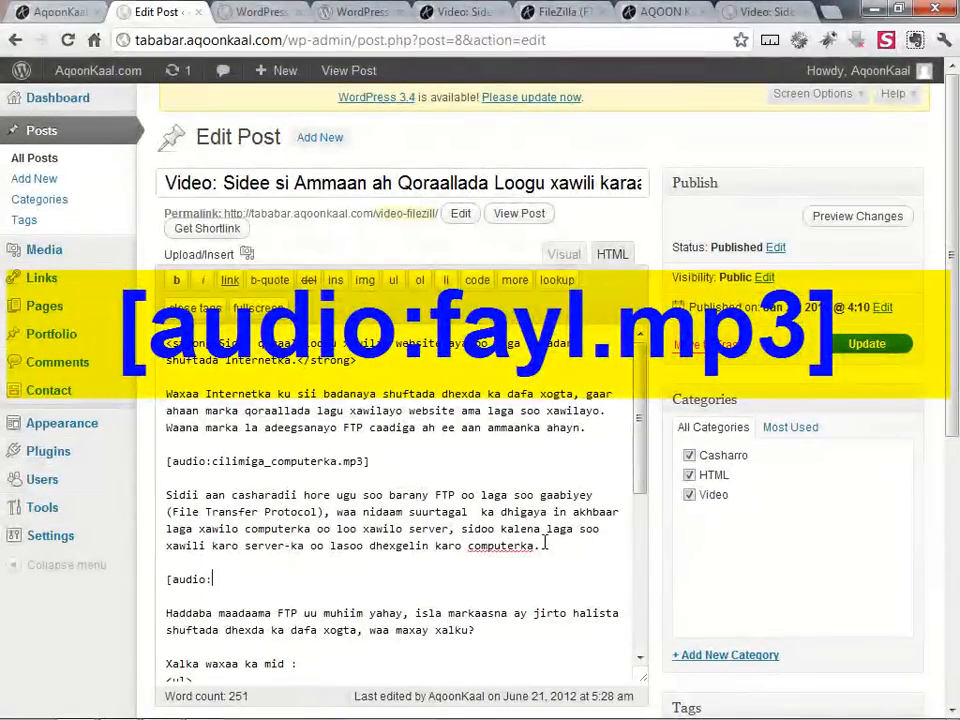
{"action": "type", "text": ":cilimiga2.mp3"}
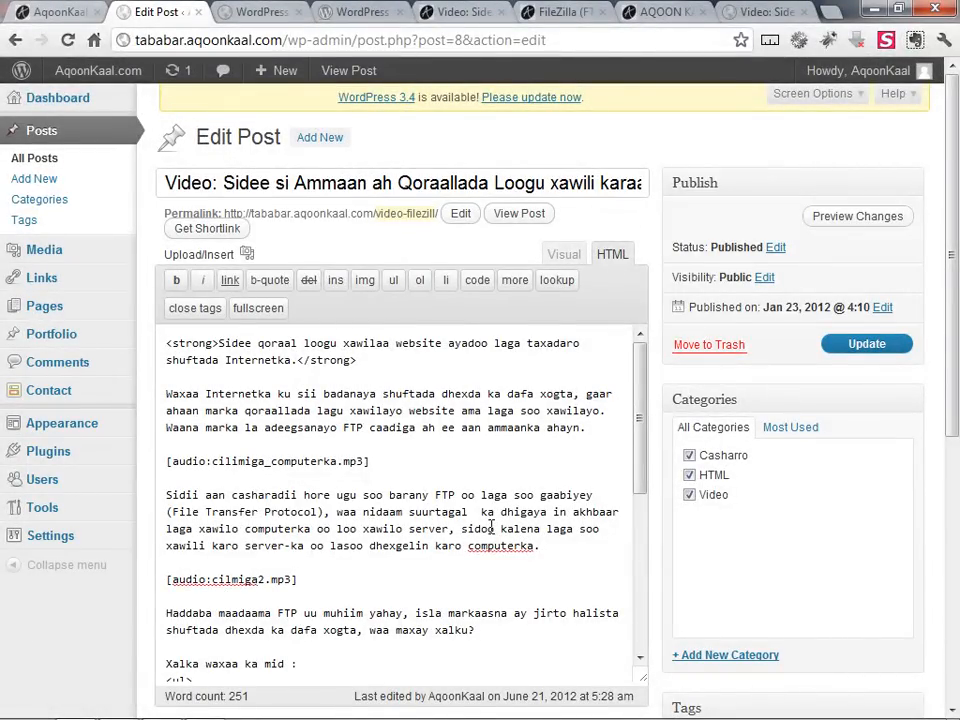
{"action": "left_click", "coordinate": [213, 579]}
{"action": "type", "text": "http://"}
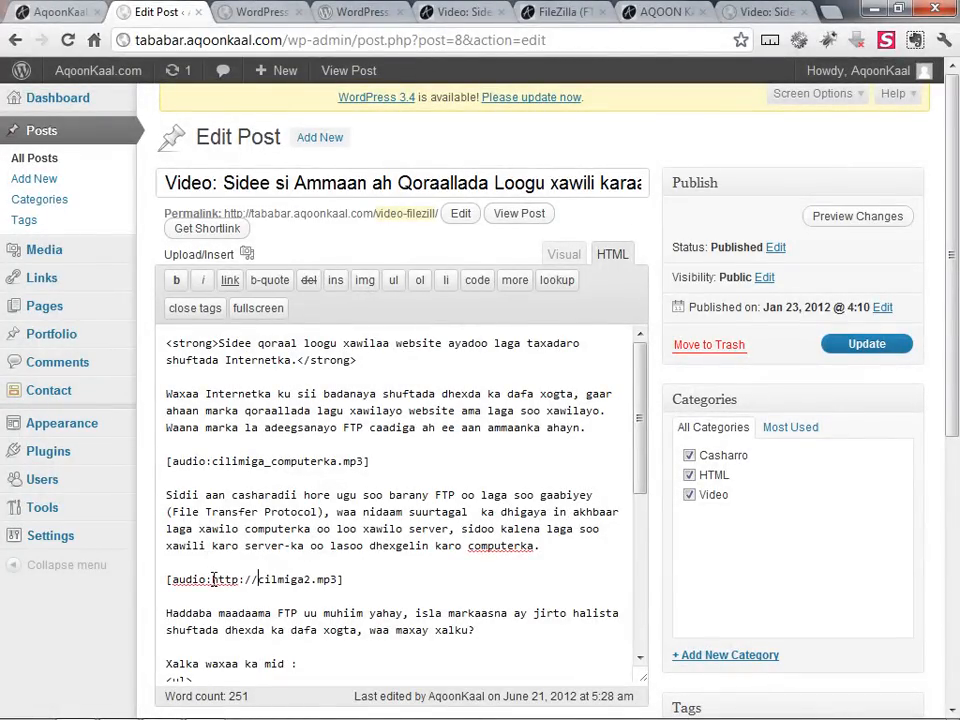
{"action": "type", "text": "aqoonk"}
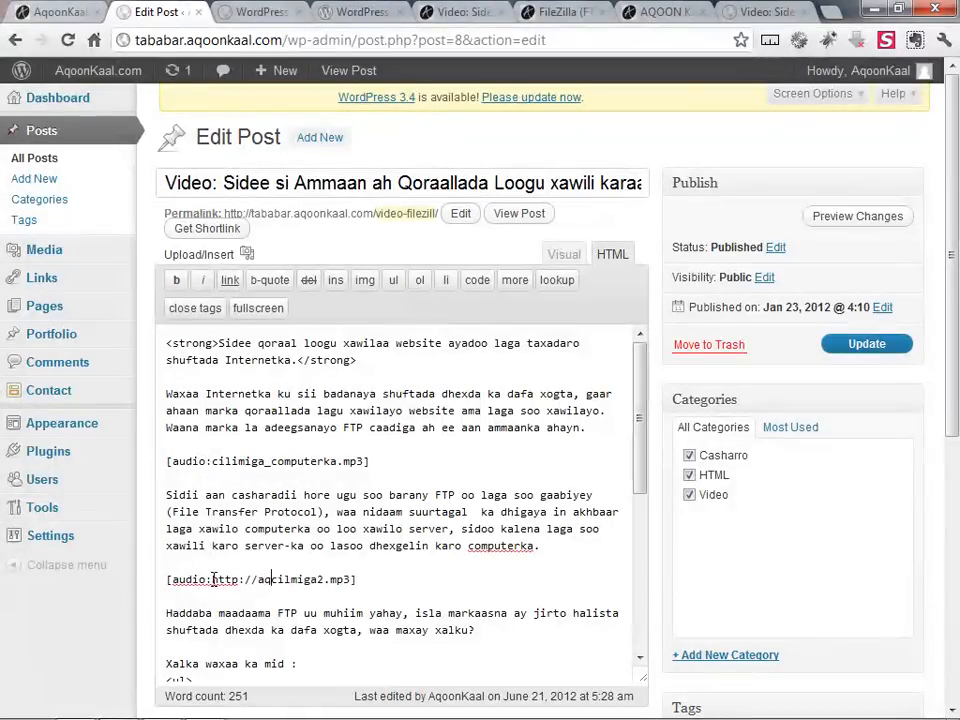
{"action": "type", "text": "aal.com/c"}
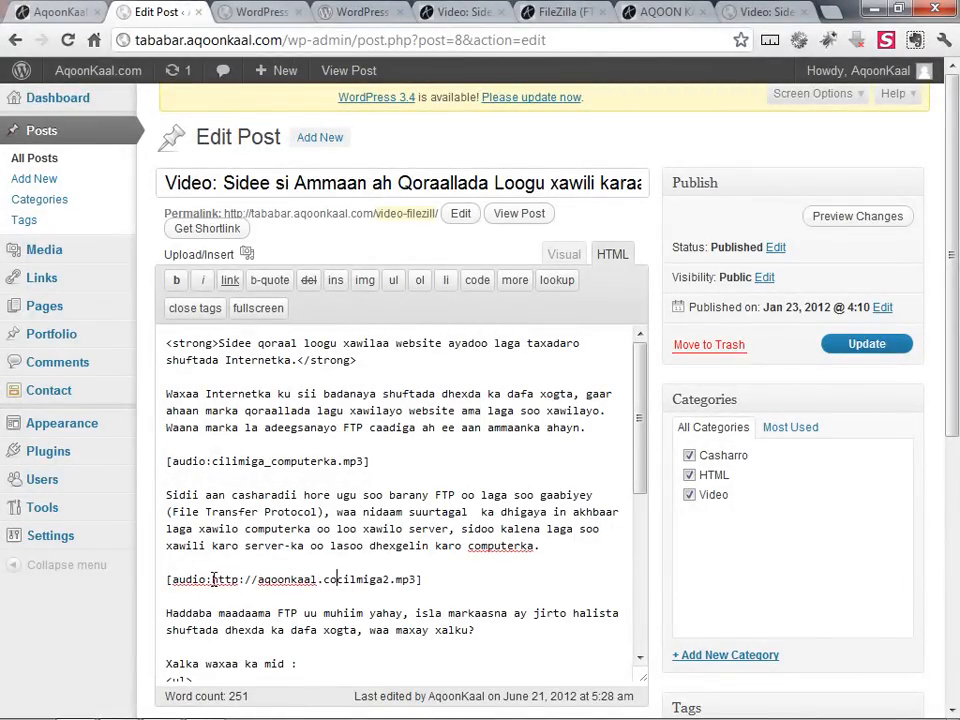
{"action": "type", "text": "odka/"}
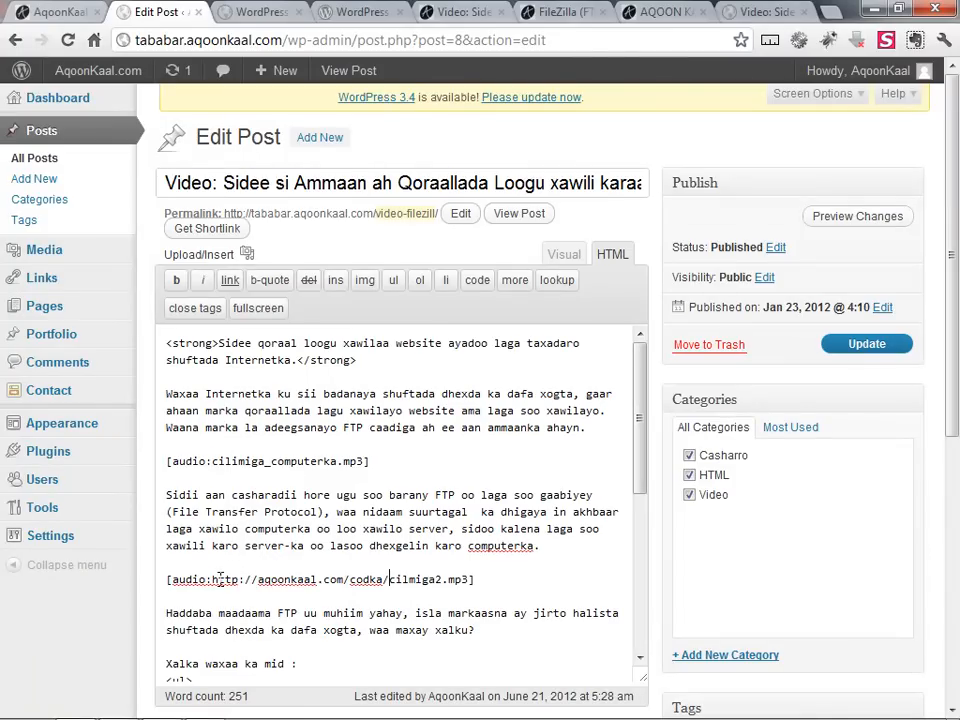
{"action": "left_click_drag", "start_coordinate": [212, 579], "coordinate": [390, 586]}
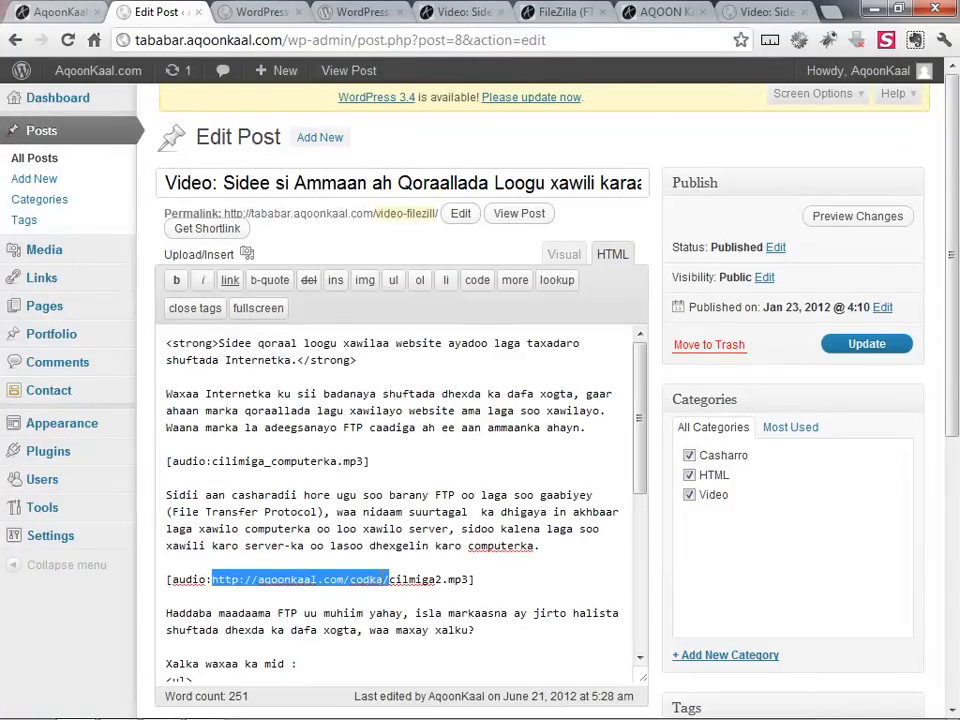
{"action": "key", "text": "Delete"}
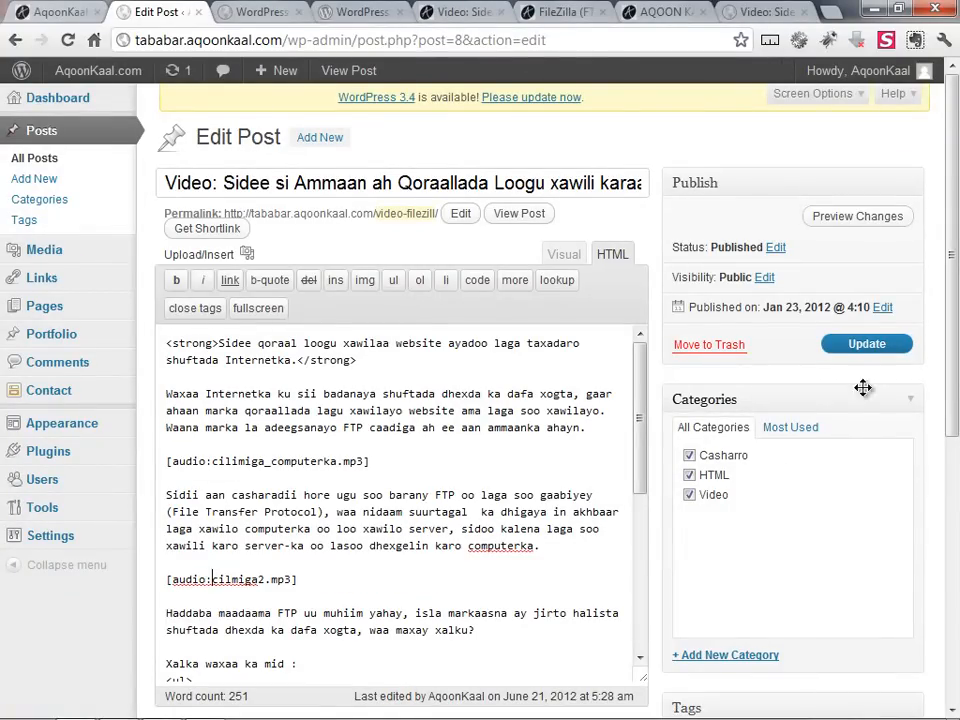
Update the post with the second audio tag and reload its published page.
{"action": "left_click", "coordinate": [850, 344]}
{"action": "left_click", "coordinate": [762, 12]}
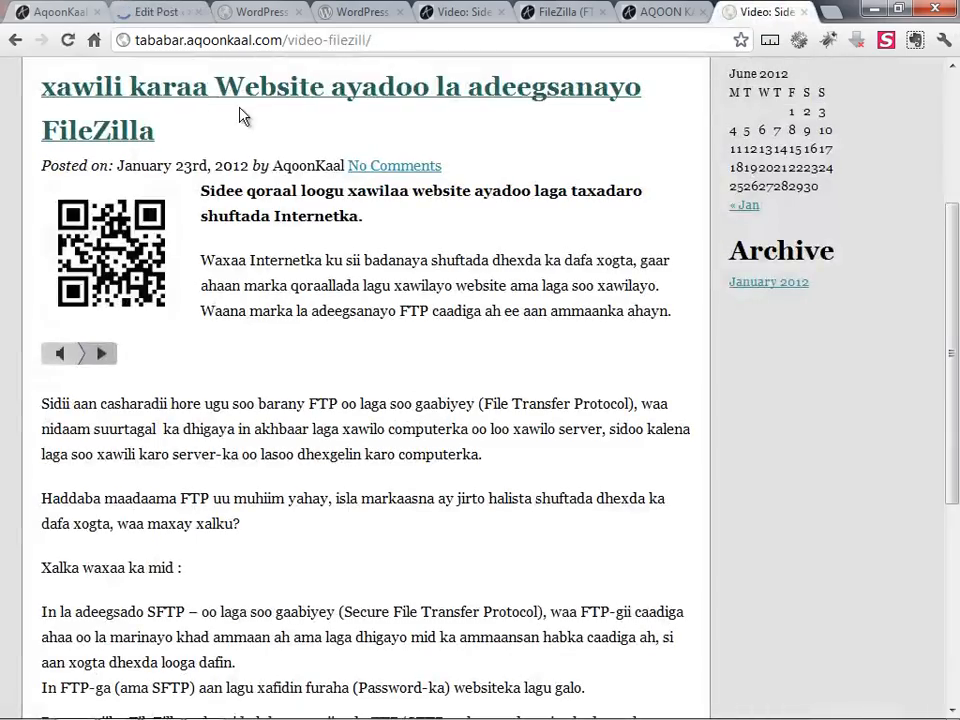
{"action": "key", "text": "F5"}
{"action": "scroll", "coordinate": [193, 284], "scroll_direction": "down", "scroll_amount": 2}
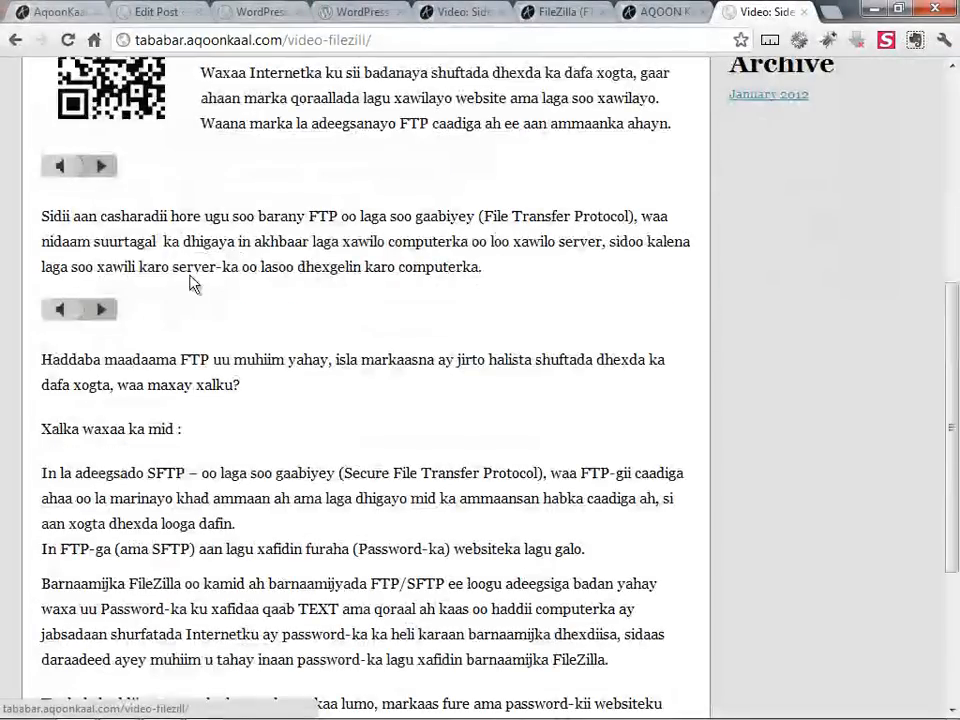
Test playback of both embedded audio players on the published post.
{"action": "left_click", "coordinate": [101, 310]}
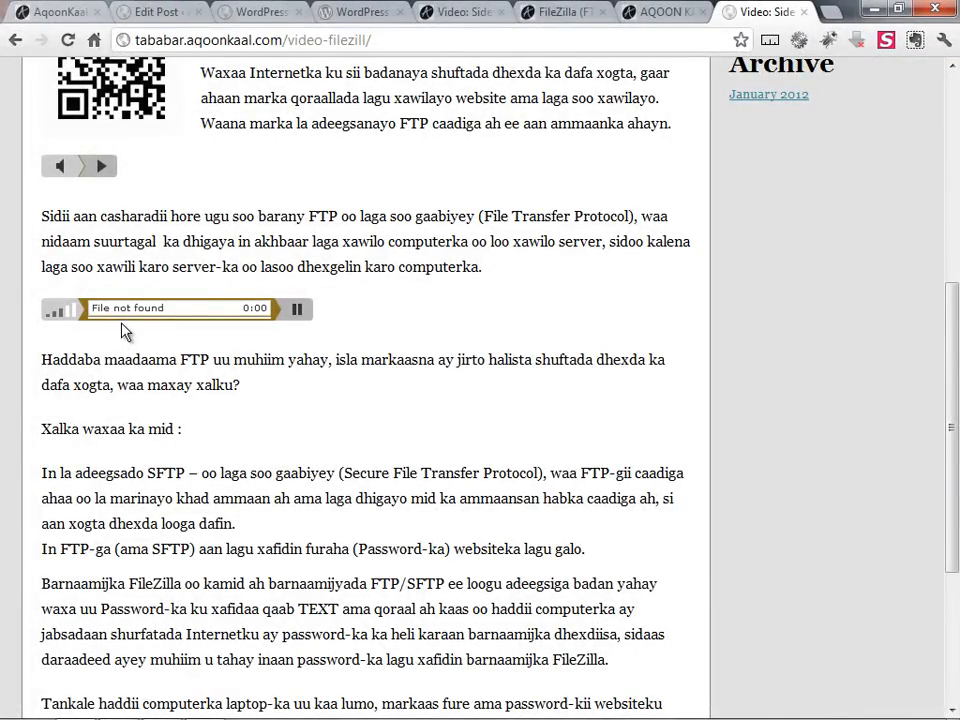
{"action": "left_click", "coordinate": [101, 166]}
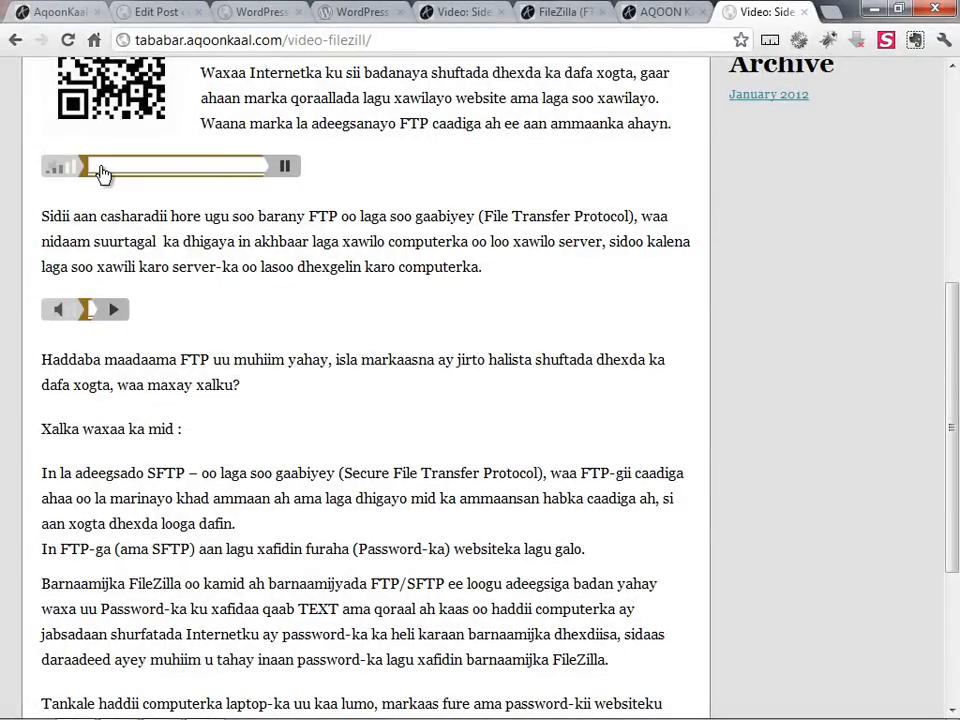
{"action": "left_click", "coordinate": [297, 170]}
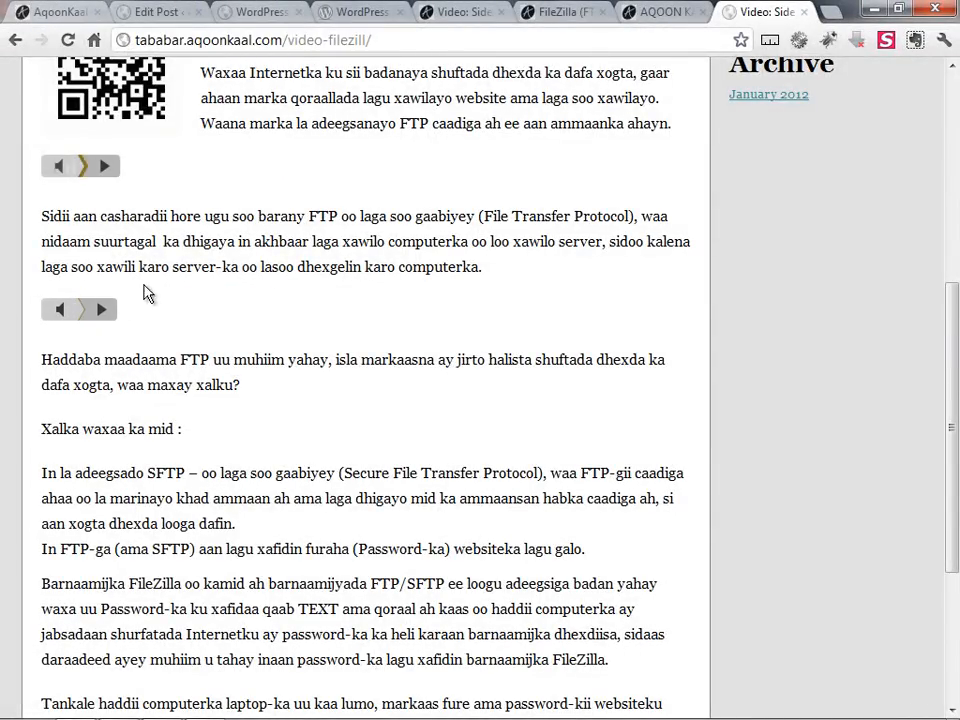
{"action": "left_click", "coordinate": [101, 312]}
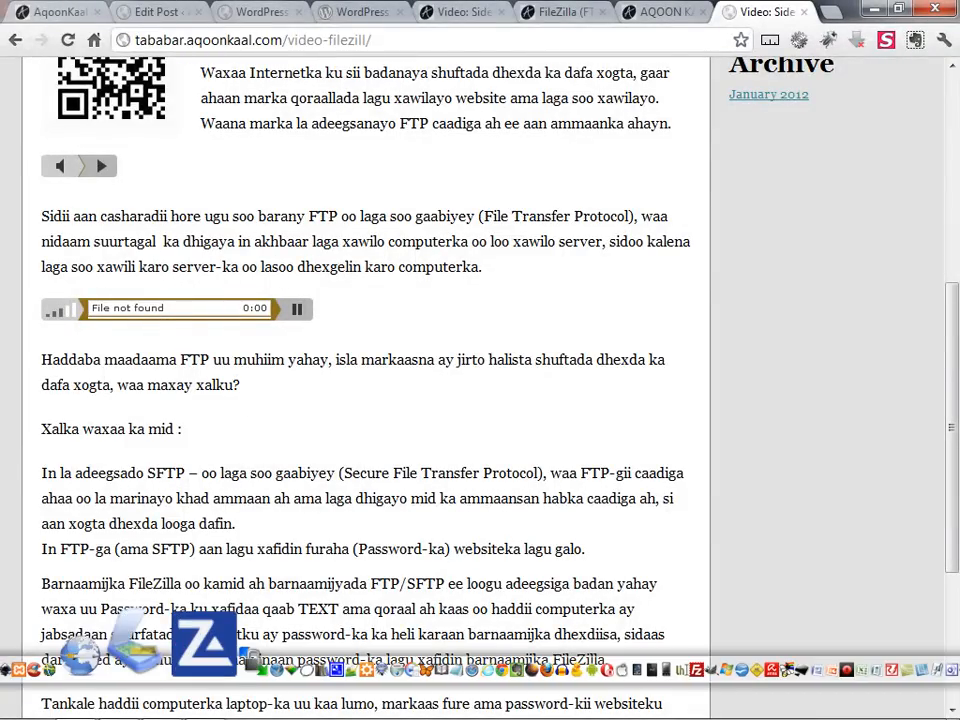
Correct the file name in the post's second audio tag to cilimiga2.mp3 and update the post.
{"action": "mouse_move", "coordinate": [157, 712]}
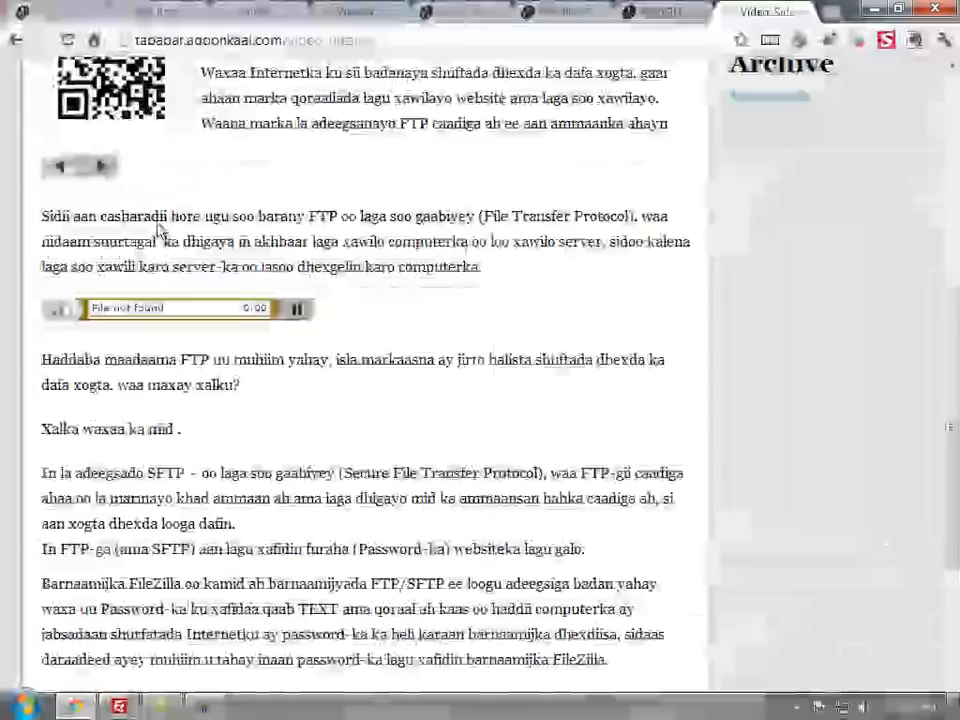
{"action": "left_click", "coordinate": [152, 12]}
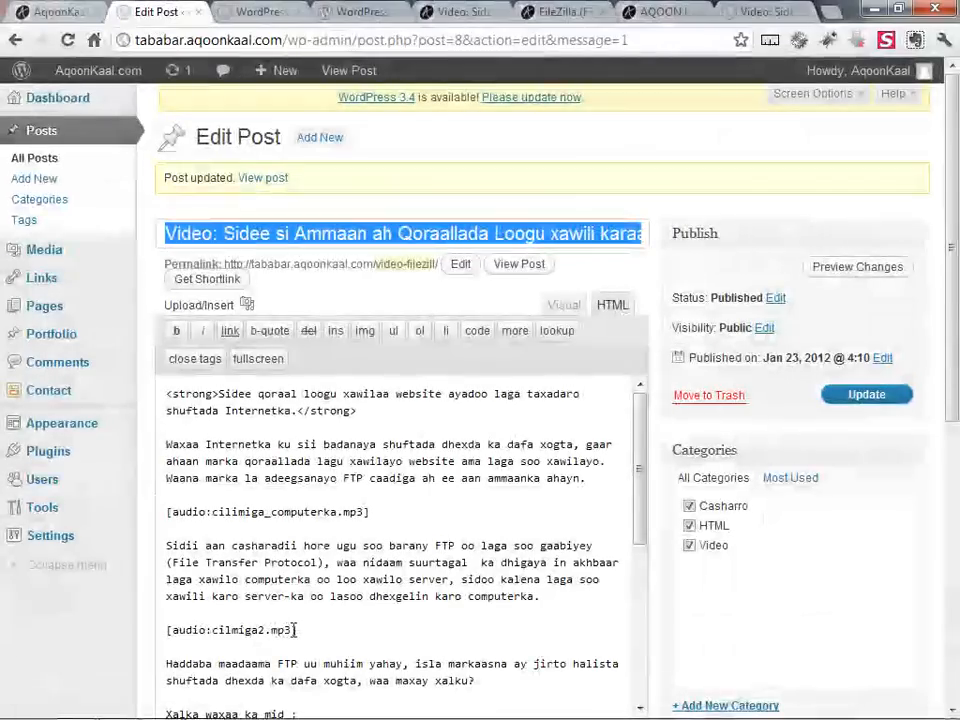
{"action": "left_click", "coordinate": [231, 632]}
{"action": "type", "text": "i"}
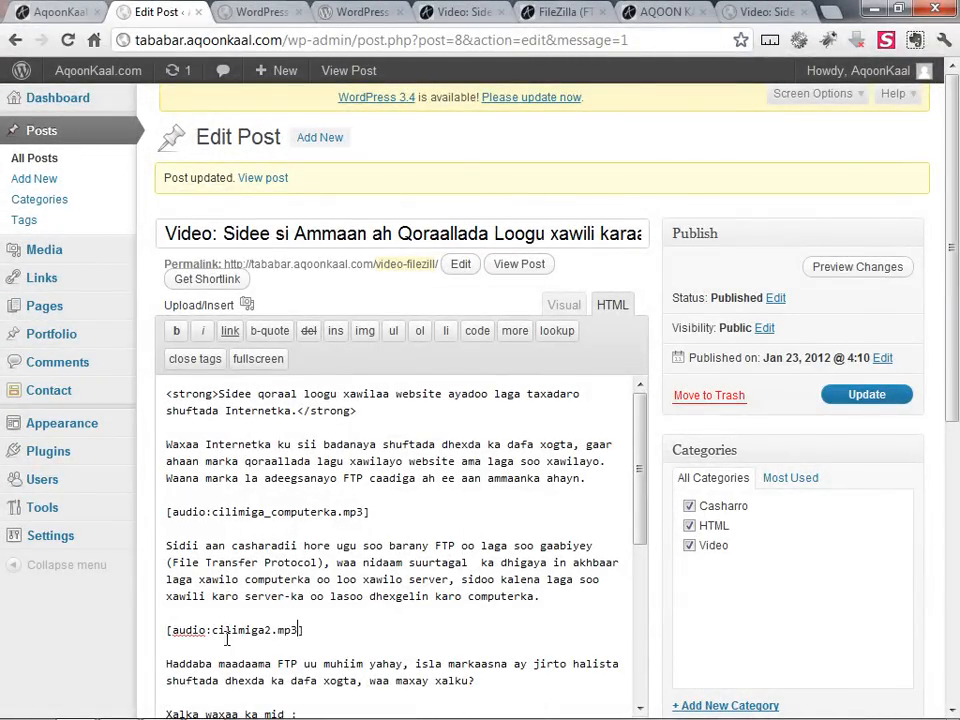
Play the second audio player on the published post, and go to the AqoonKaal home page.
{"action": "left_click", "coordinate": [765, 12]}
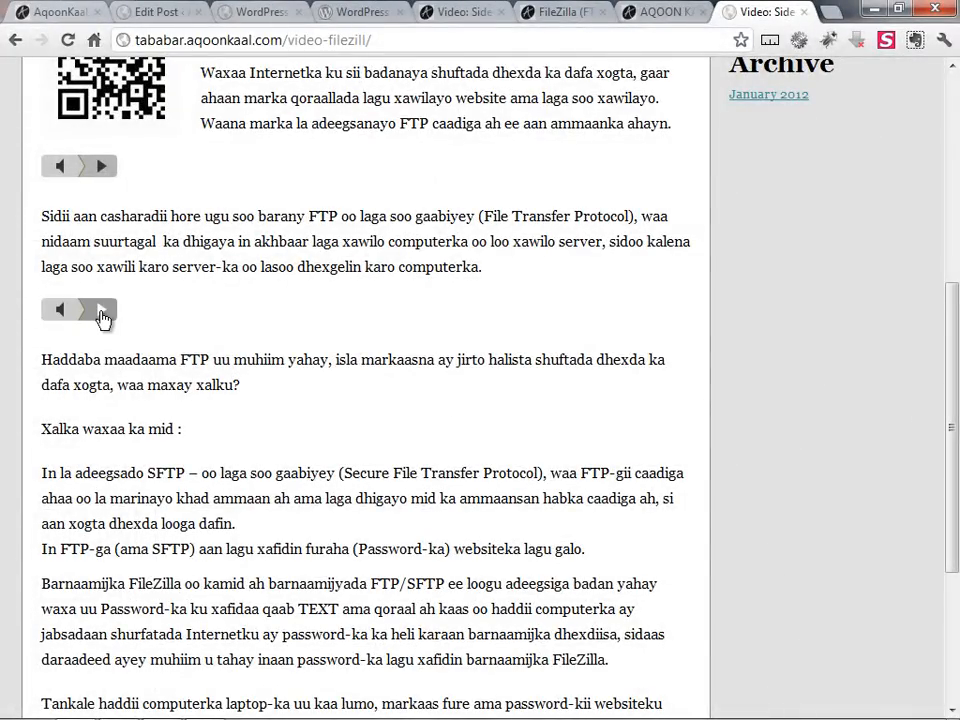
{"action": "left_click", "coordinate": [103, 313]}
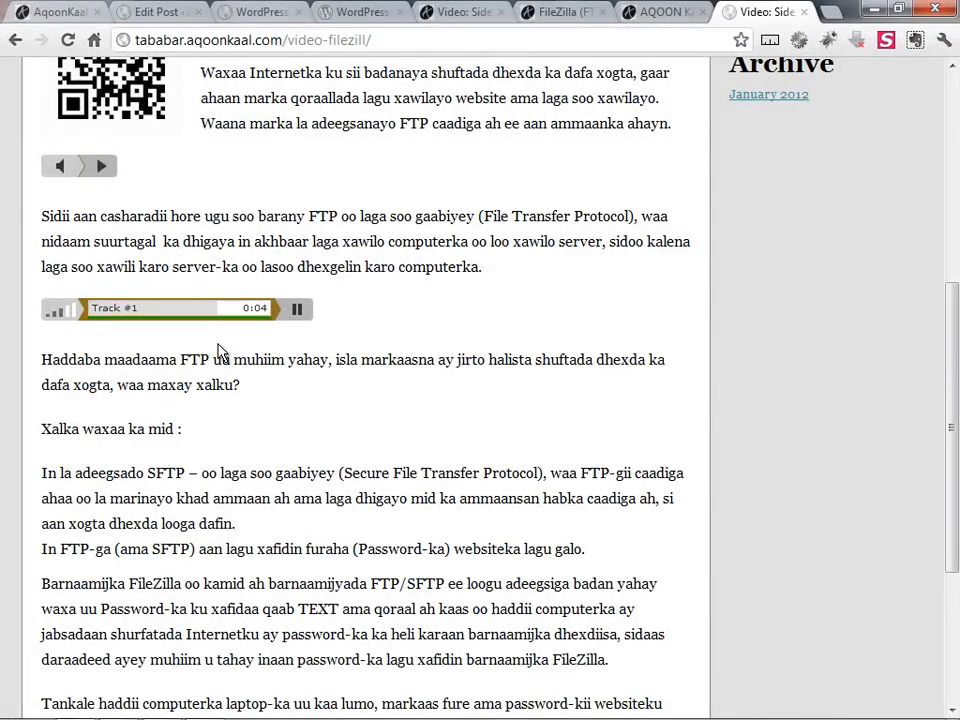
{"action": "left_click", "coordinate": [50, 12]}
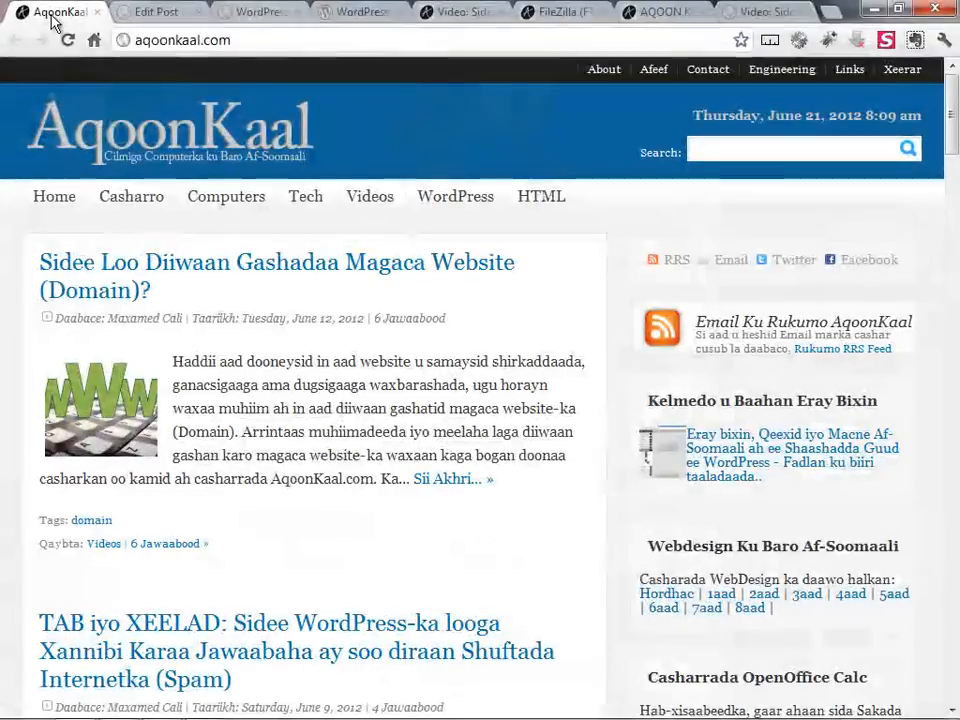